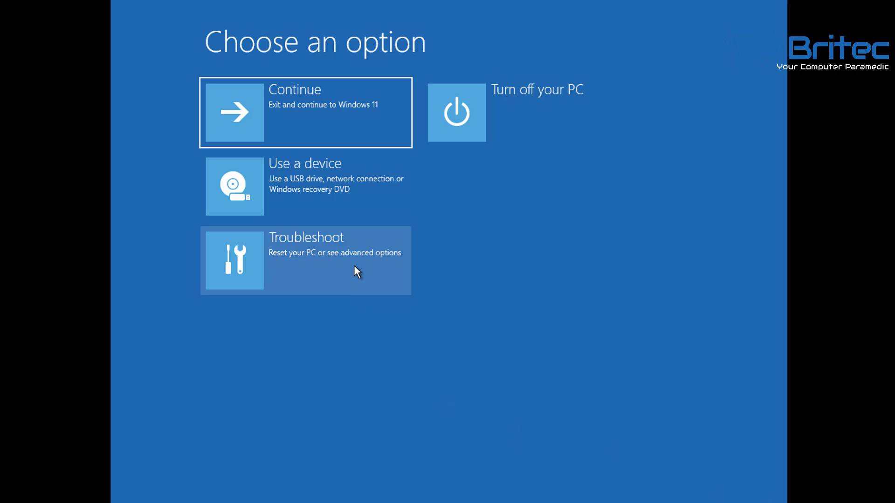
Open Start-up Settings from the advanced troubleshooting options of the recovery environment and restart the PC.
key(Down)
key(Down)
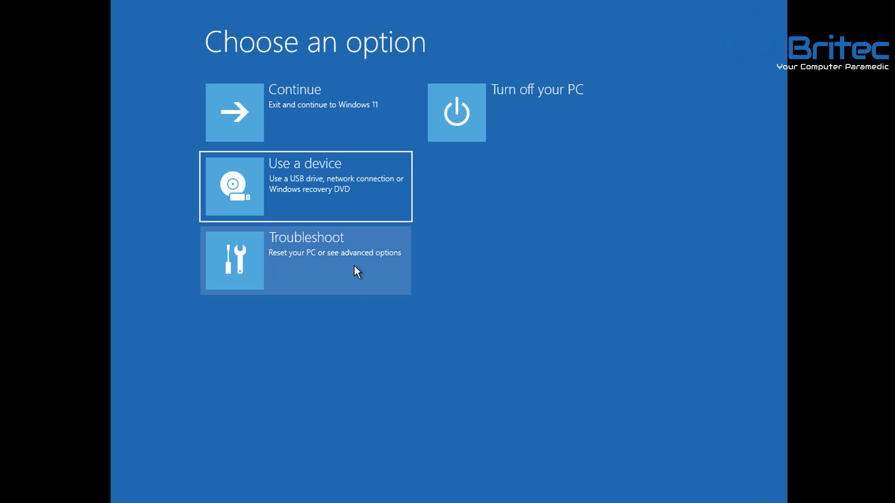
click(355, 266)
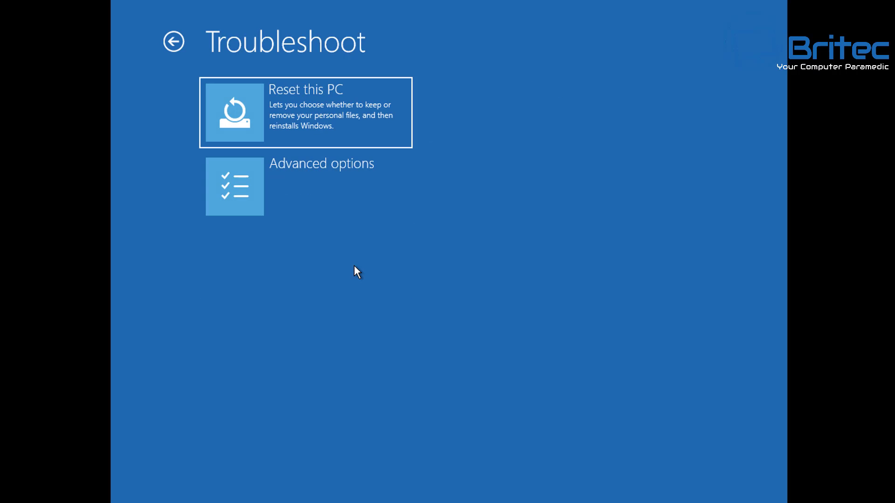
click(362, 213)
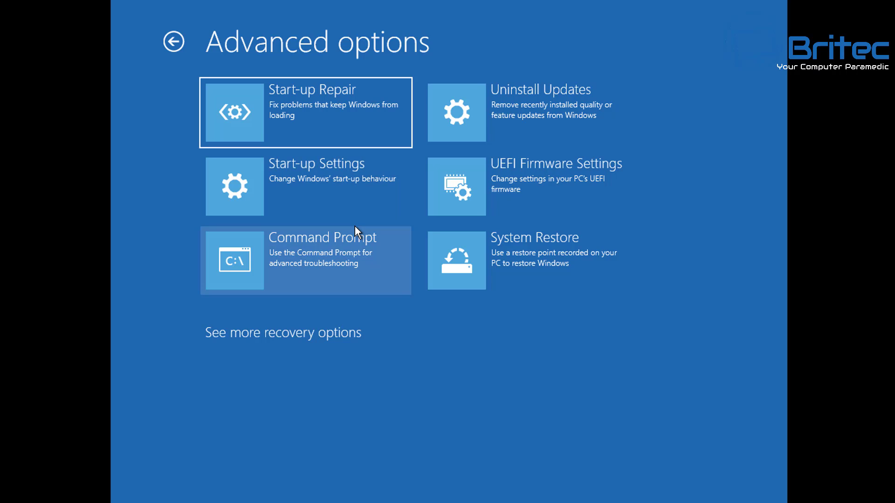
click(340, 193)
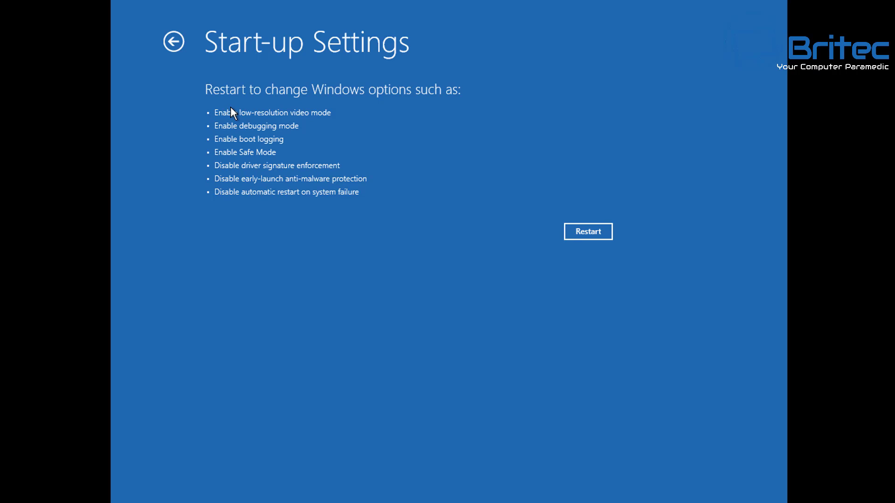
click(587, 232)
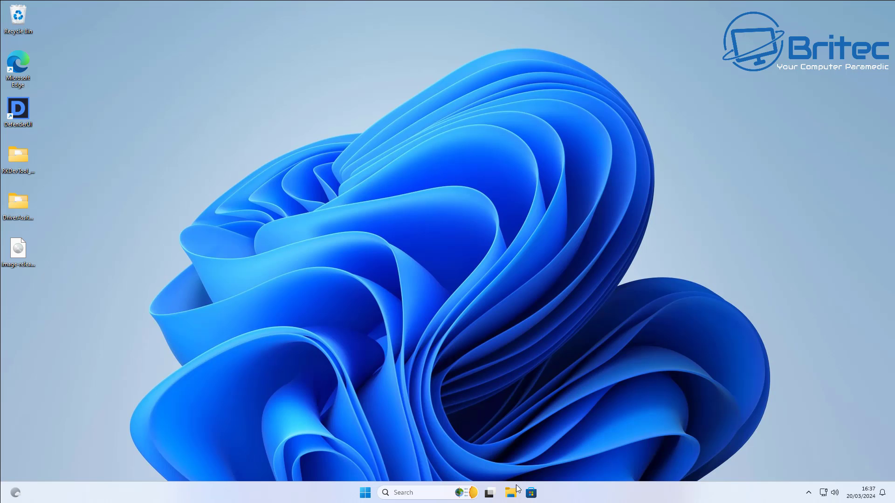
Browse to the Windows folder on Local Disk (C:) and open the ntbtlog text document.
click(513, 492)
drag(208, 315, 228, 321)
click(229, 322)
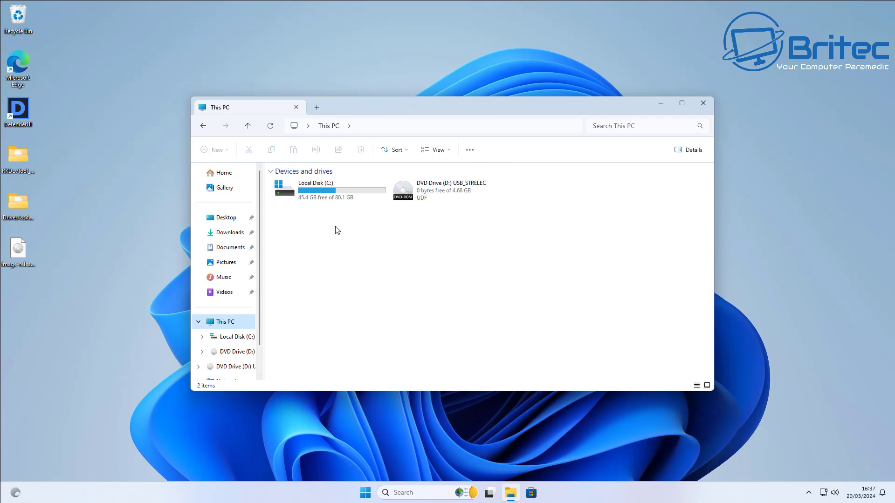
double_click(335, 188)
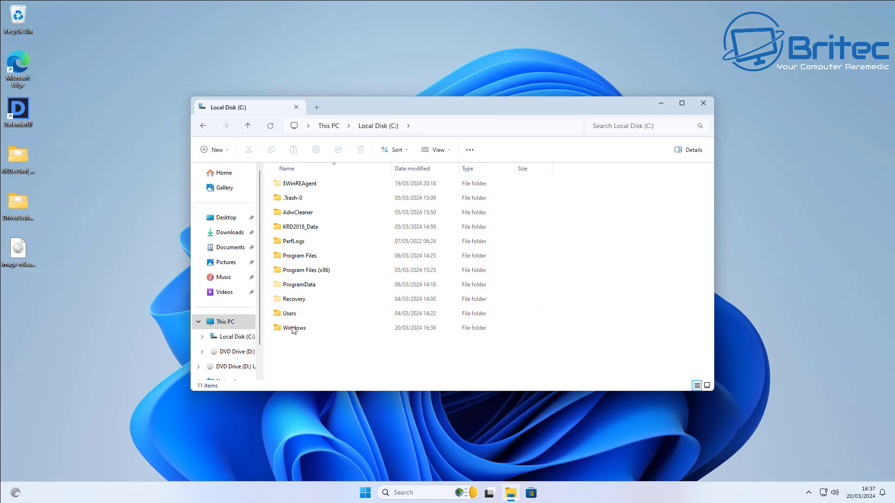
double_click(321, 329)
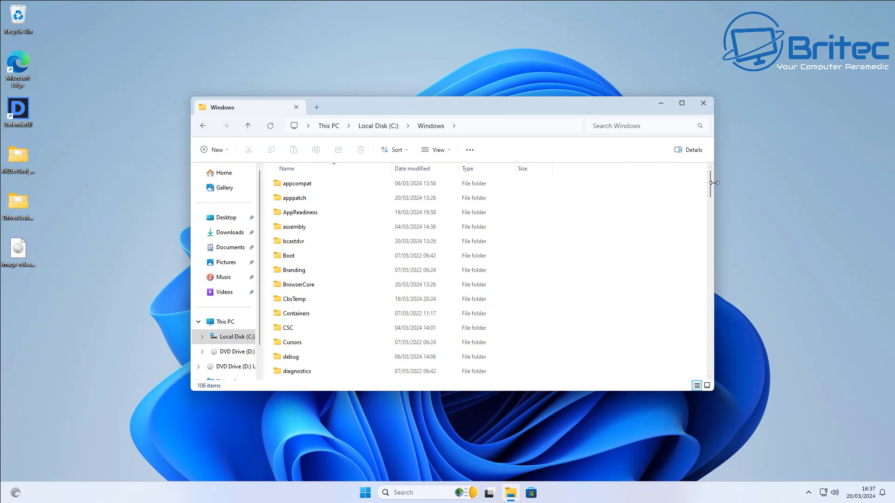
drag(713, 183, 688, 344)
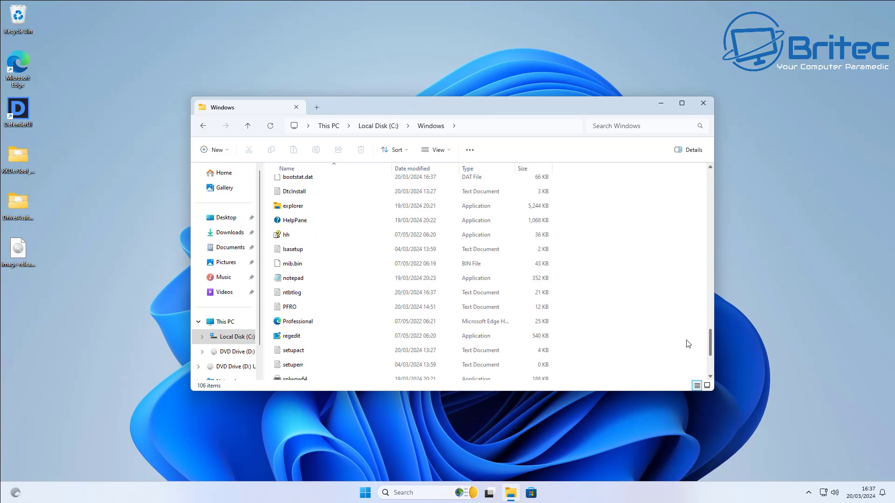
click(303, 298)
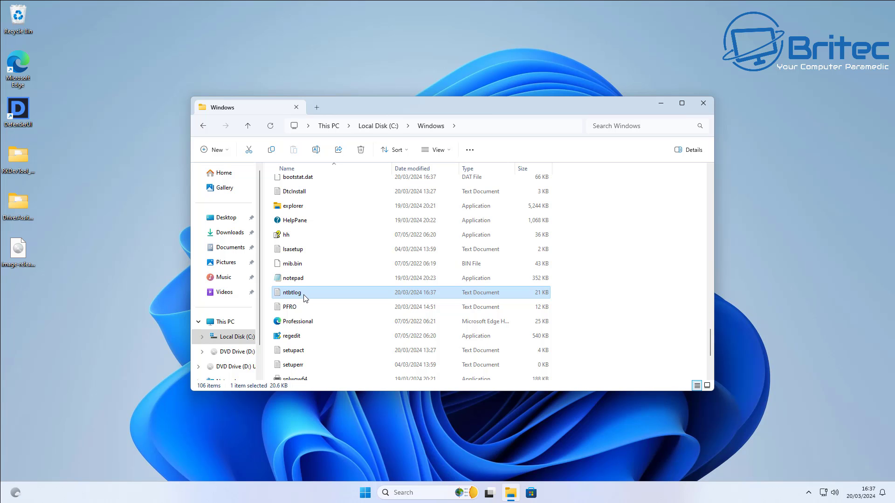
double_click(305, 298)
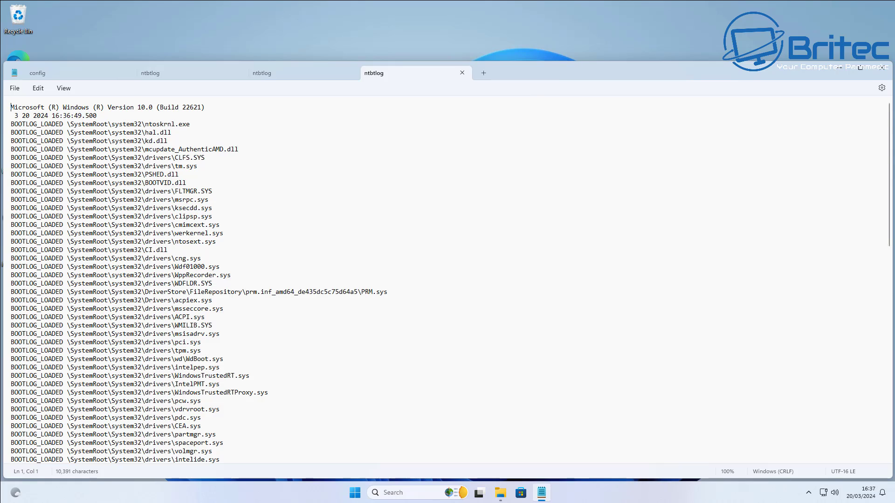
Examine the ntbtlog boot log through to its end for loaded and not-loaded drivers, and close the open windows.
drag(544, 78, 552, 49)
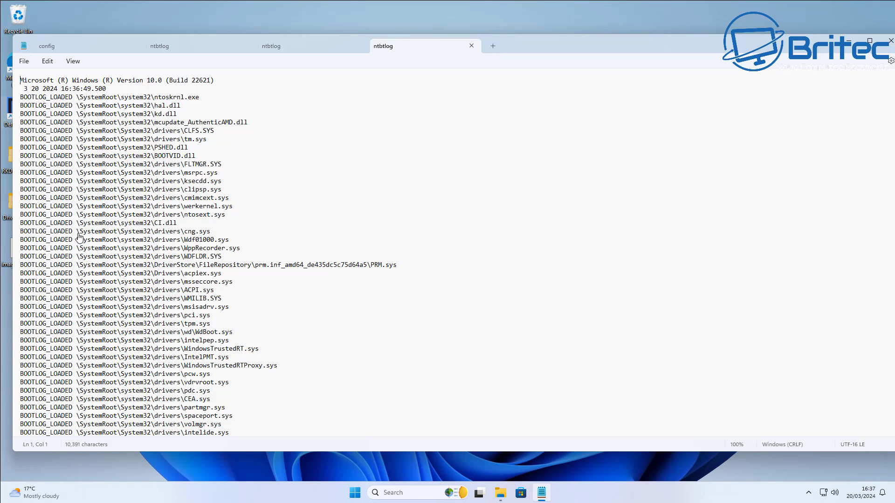
scroll(84, 327, down, 2)
scroll(85, 327, down, 4)
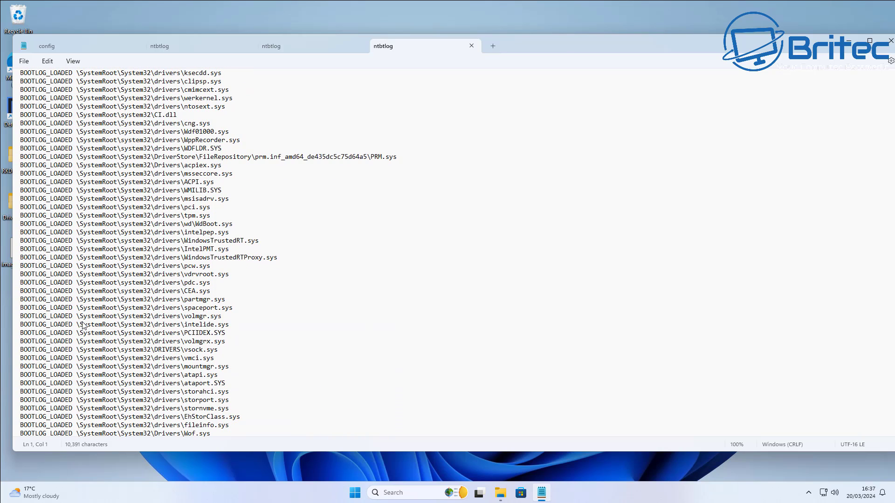
scroll(83, 323, down, 4)
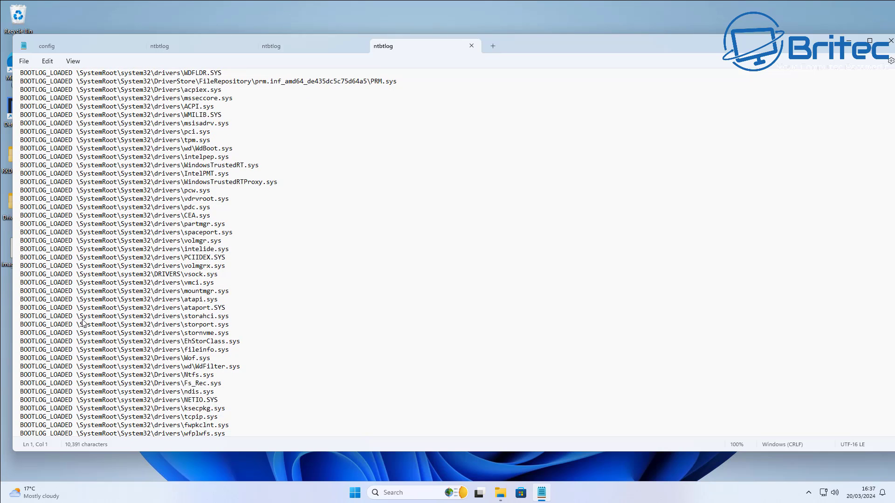
scroll(83, 322, down, 7)
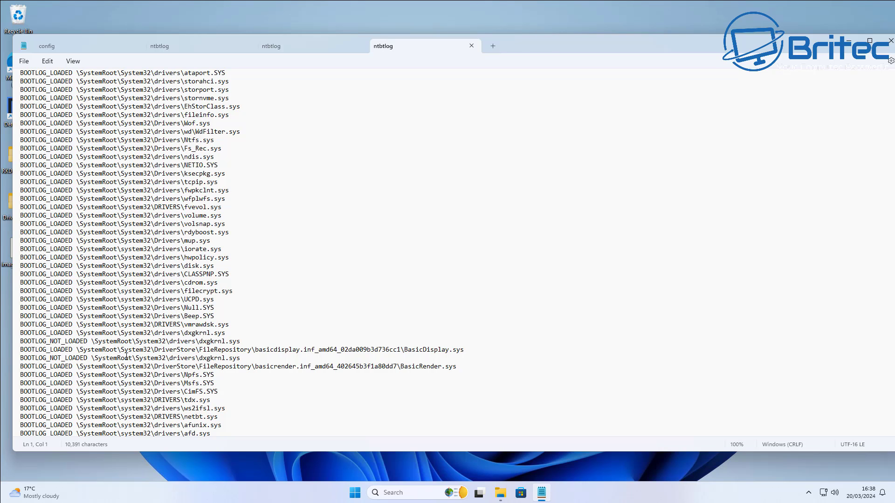
scroll(123, 354, down, 4)
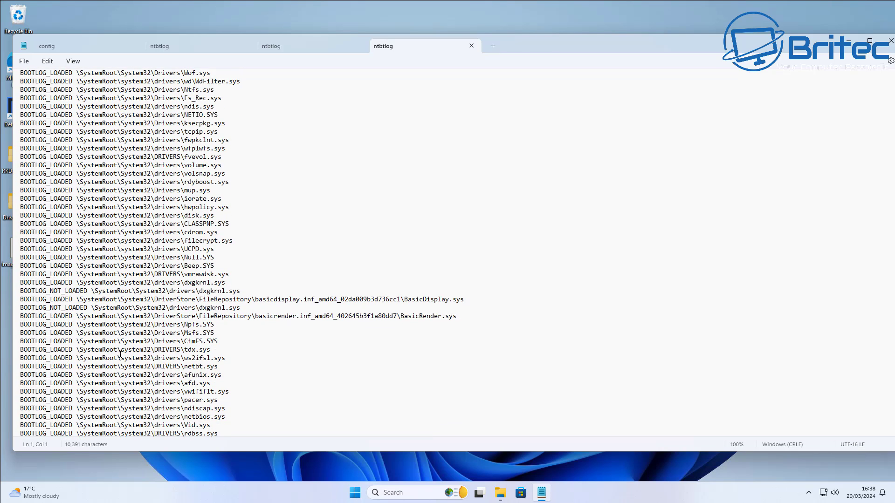
scroll(120, 354, down, 2)
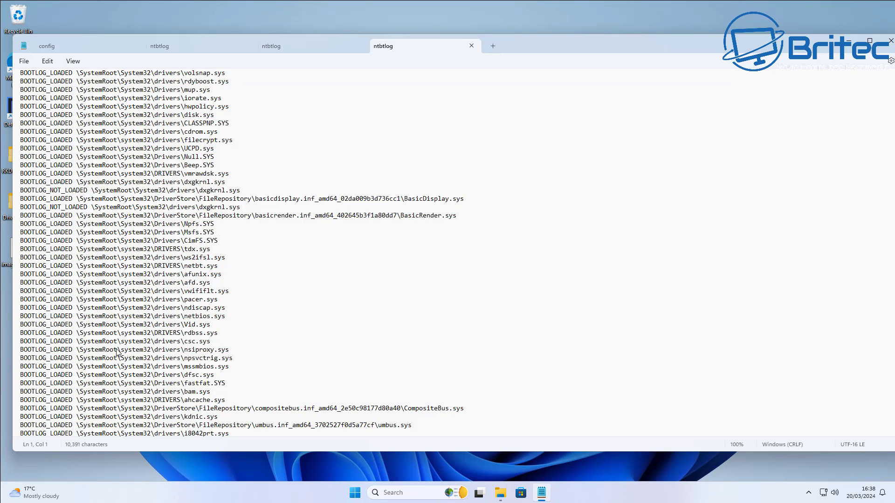
scroll(115, 349, down, 4)
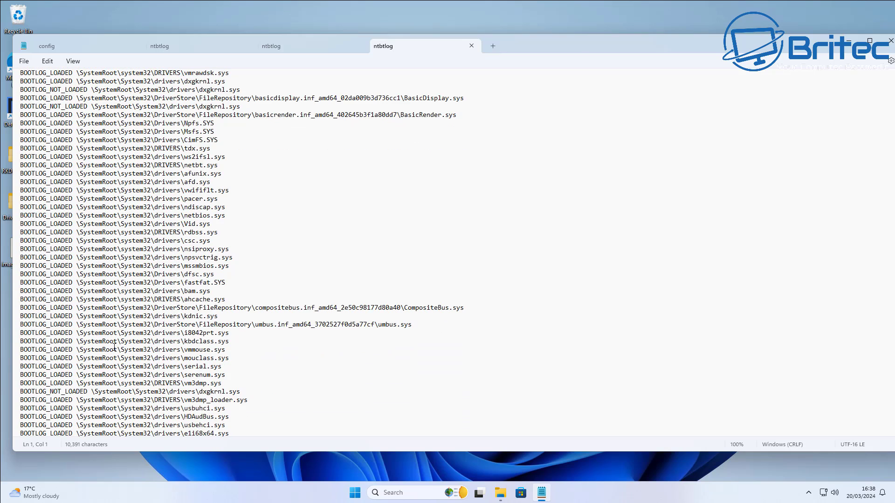
scroll(114, 348, down, 6)
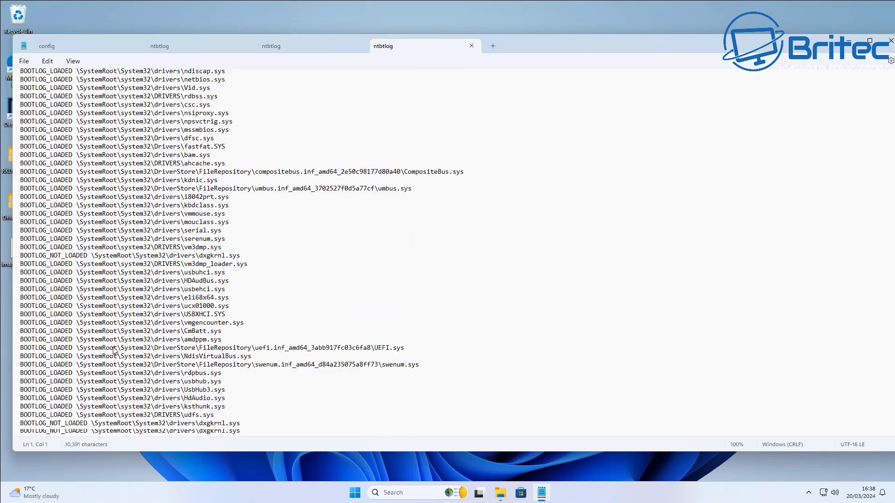
scroll(113, 346, down, 3)
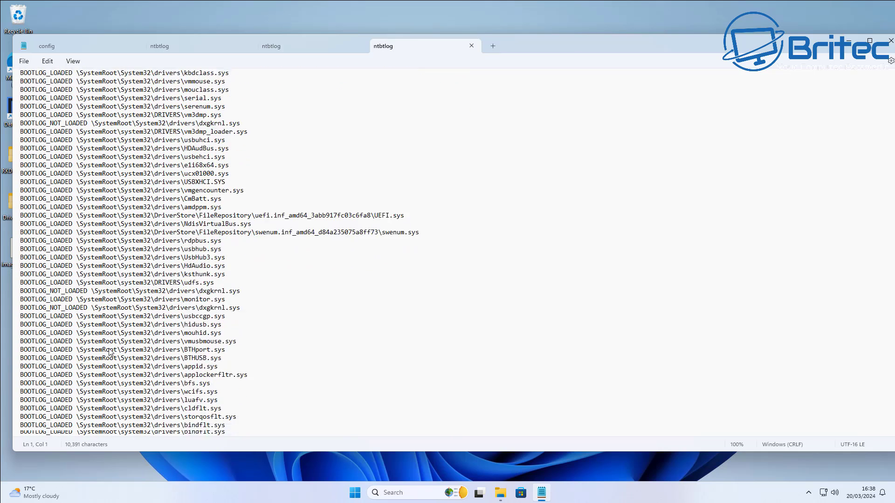
scroll(109, 353, down, 11)
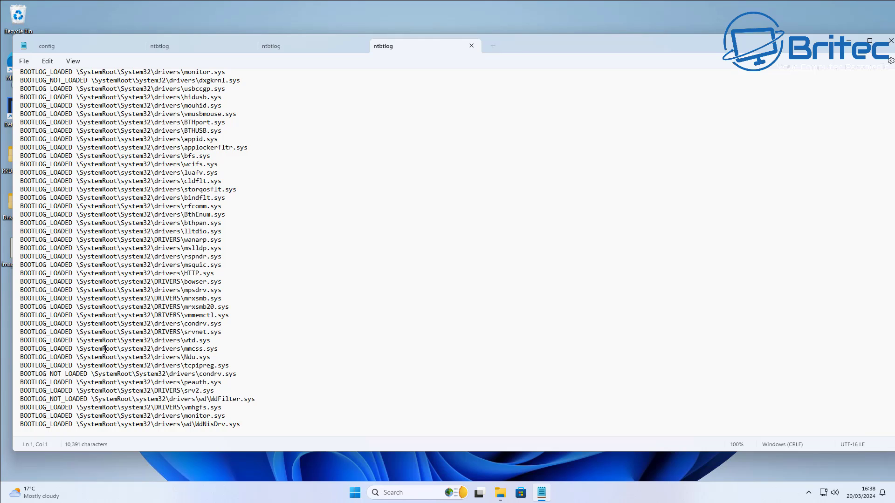
click(888, 43)
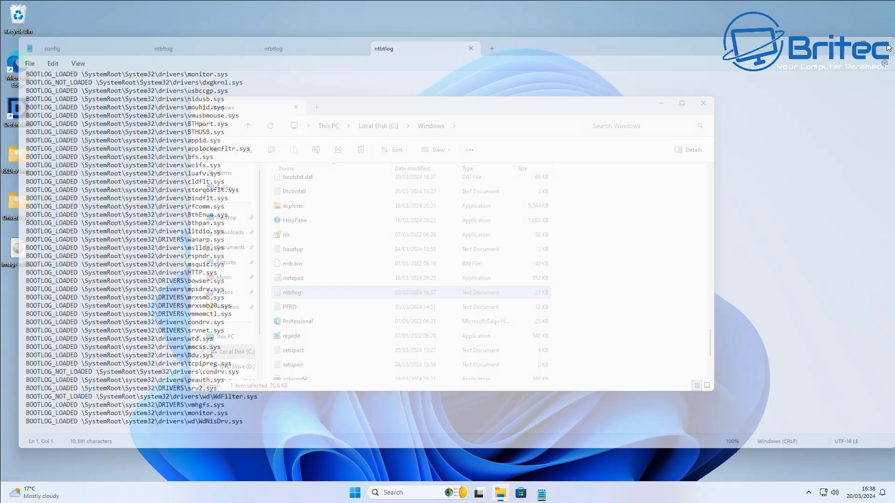
click(695, 108)
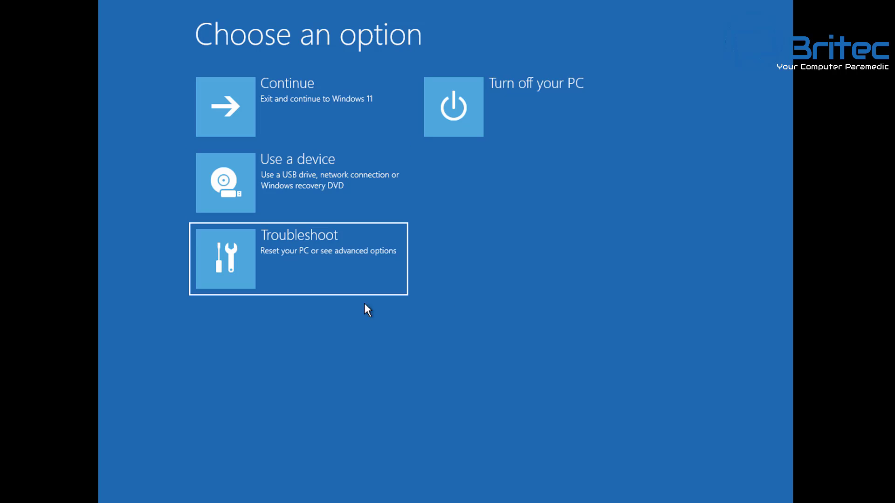
Open Command Prompt from the advanced troubleshooting options of the recovery environment.
click(340, 284)
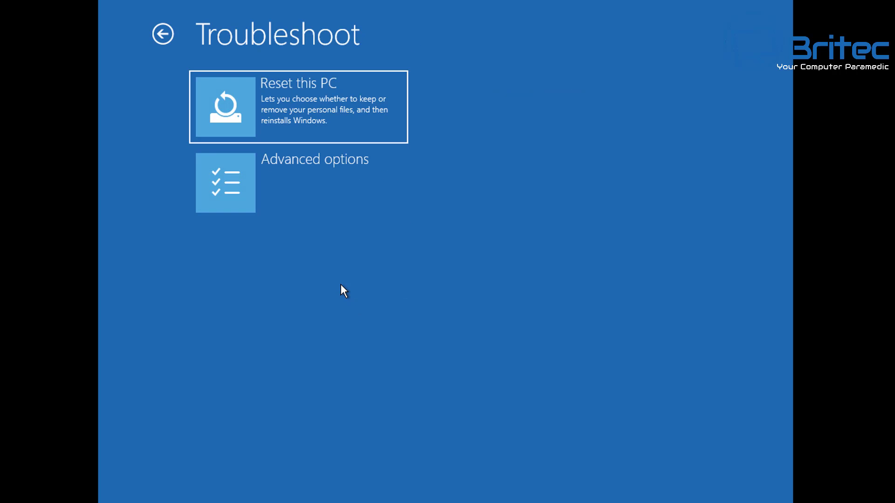
click(320, 196)
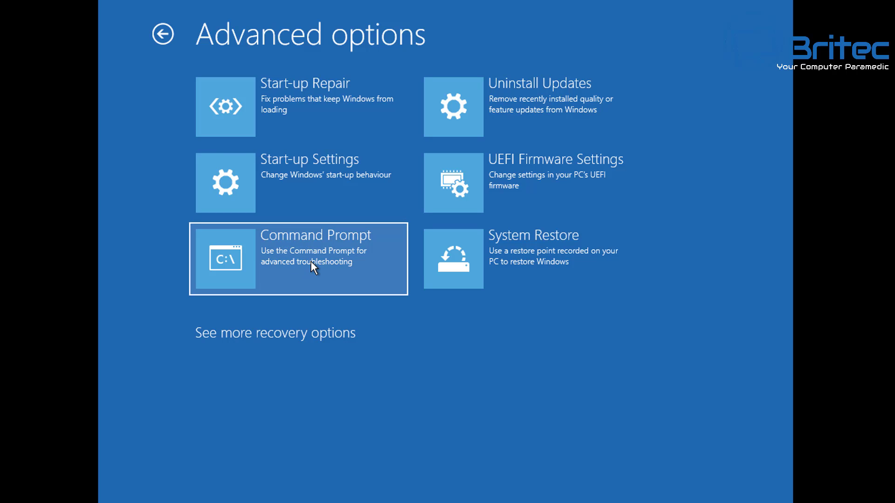
click(312, 261)
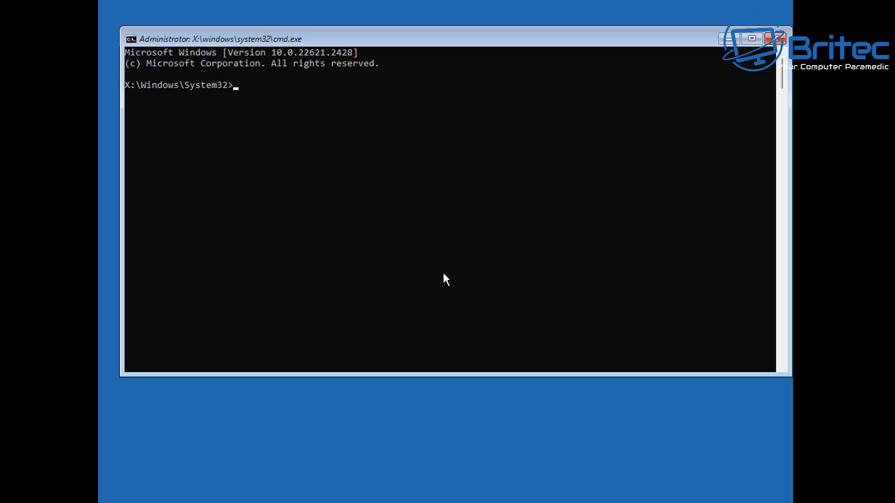
List the boot configuration with bcdedit and highlight the identifier of the Windows Boot Loader entry.
text(bcdedit)
key(Return)
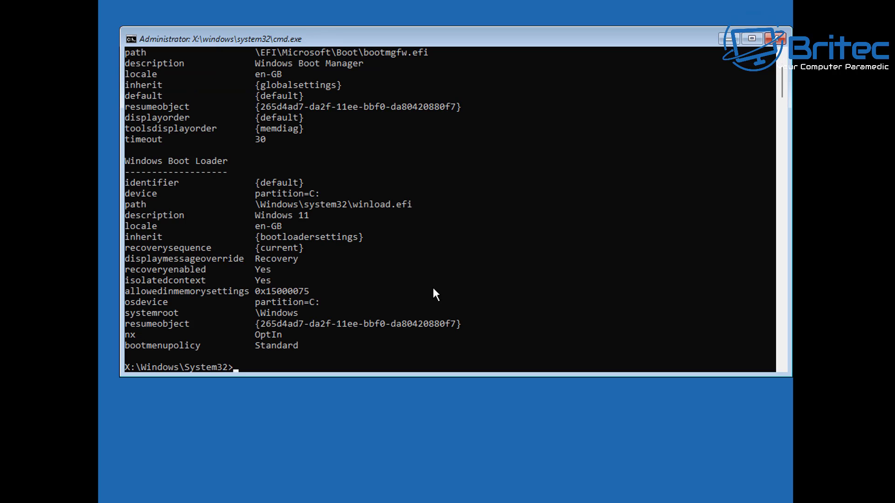
scroll(434, 290, up, 3)
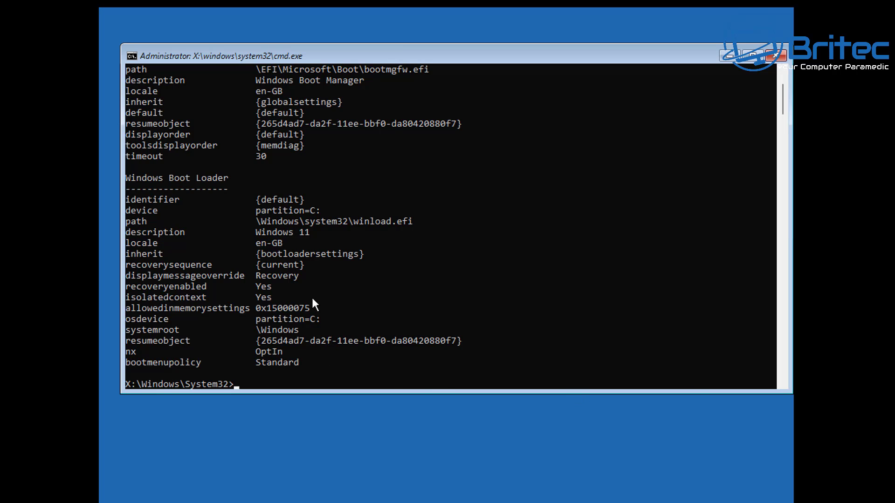
drag(308, 195, 255, 200)
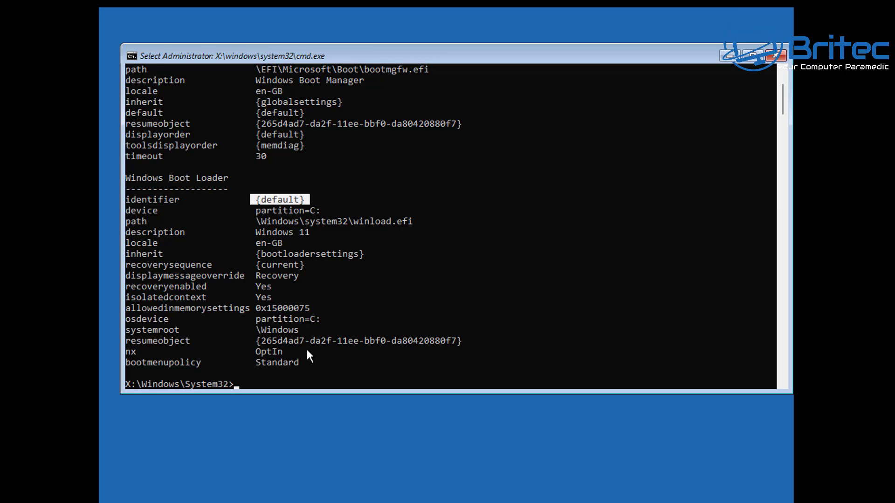
Enable boot logging with bcdedit /set {default} bootlog yes, and leave the recovery environment to continue to Windows 11.
click(264, 383)
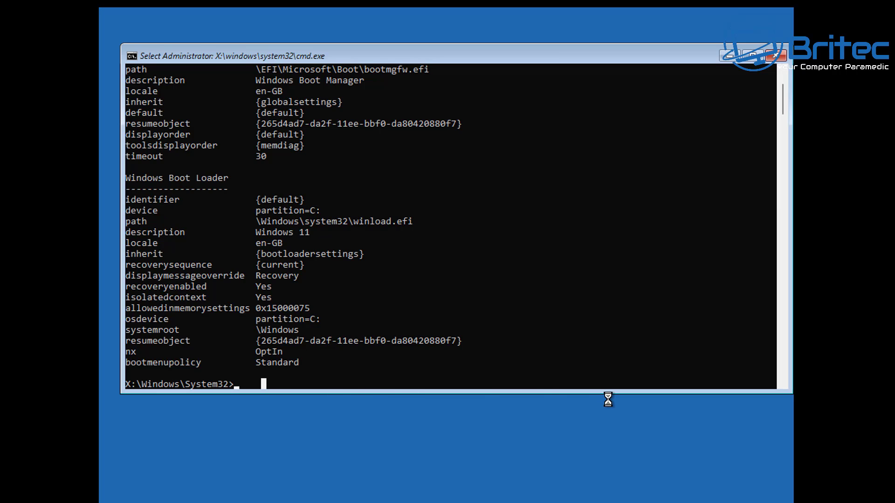
text(bc)
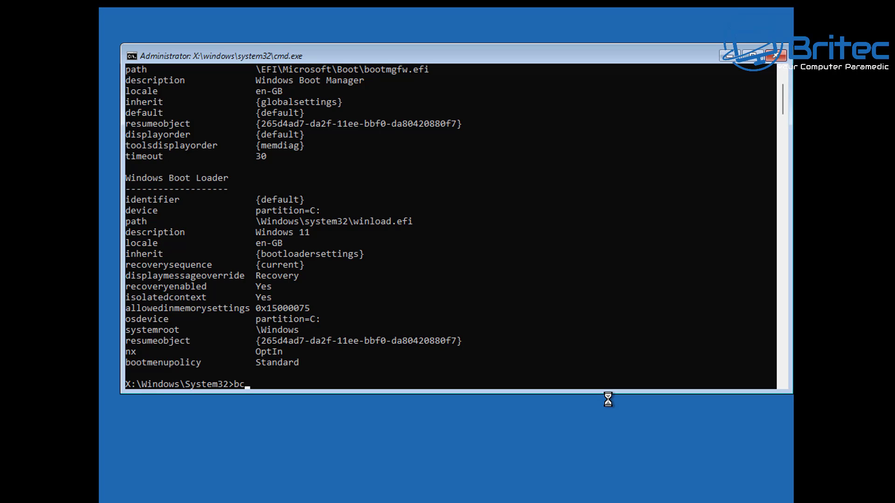
text(dedit /set)
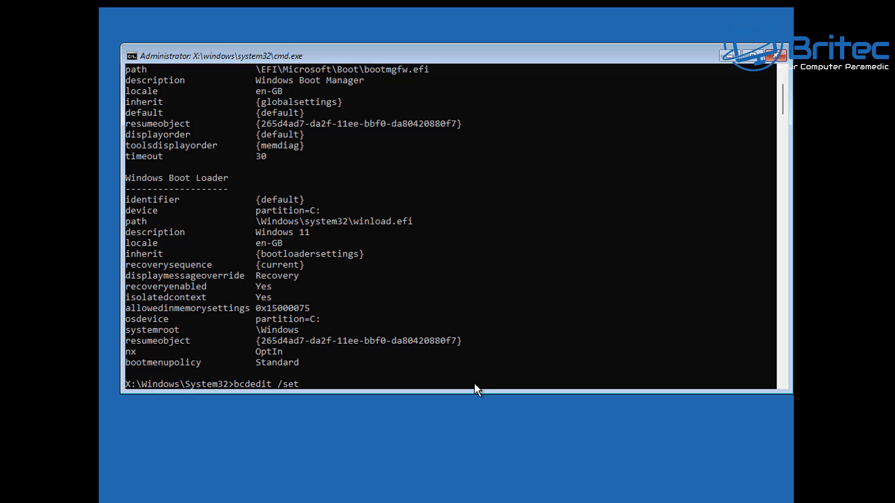
text({default} bootlog yes)
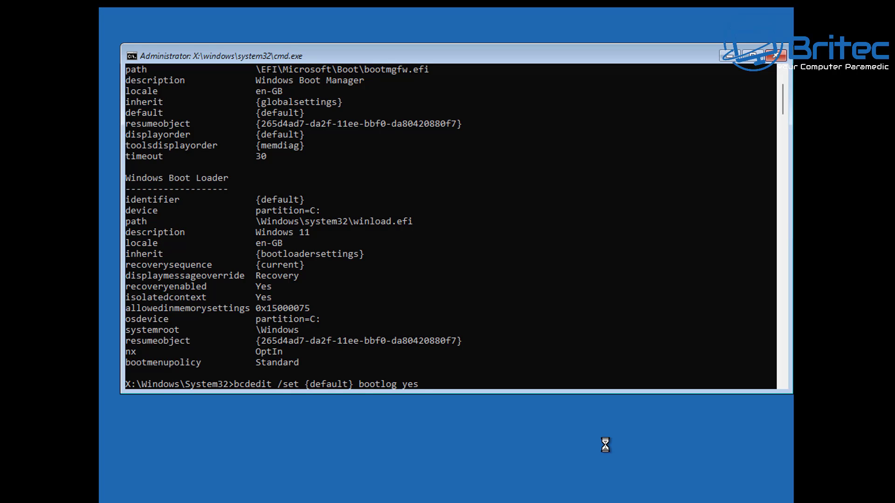
click(610, 385)
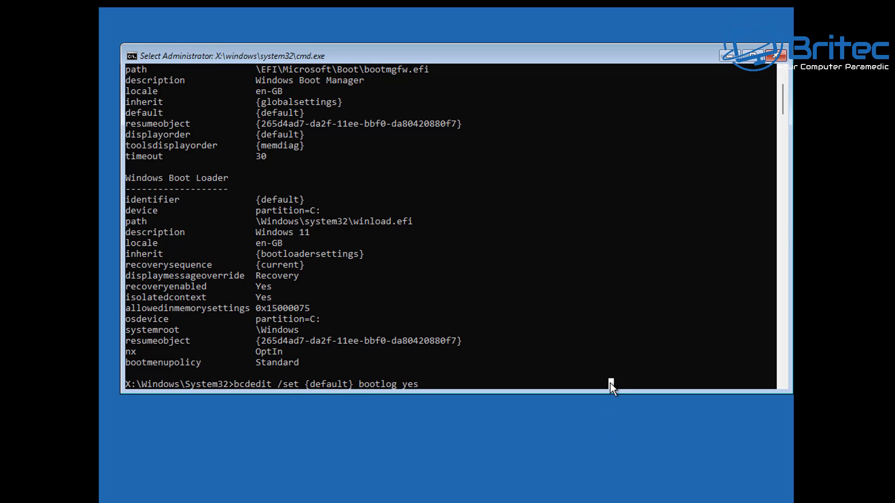
key(Escape)
scroll(595, 368, down, 1)
click(595, 363)
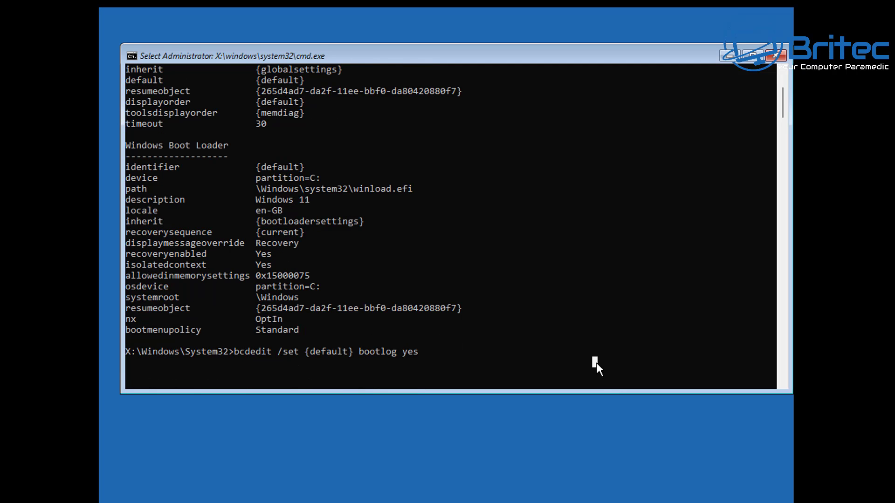
key(Escape)
click(383, 386)
key(Escape)
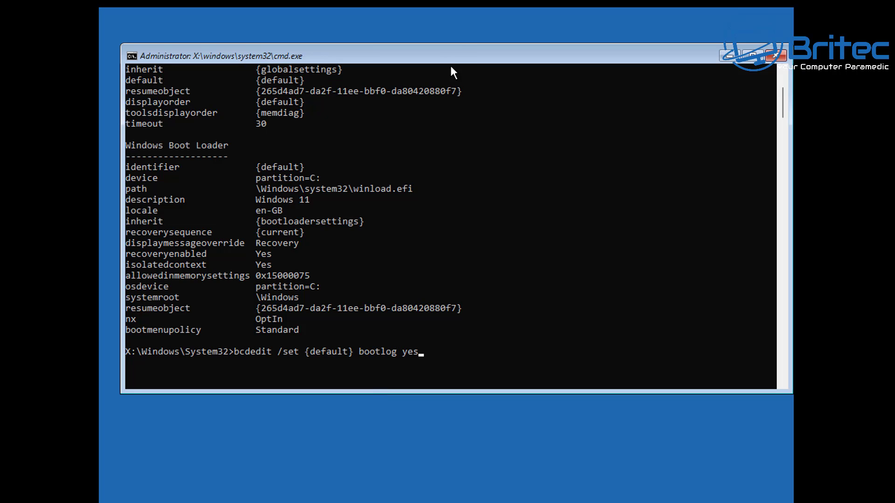
key(Return)
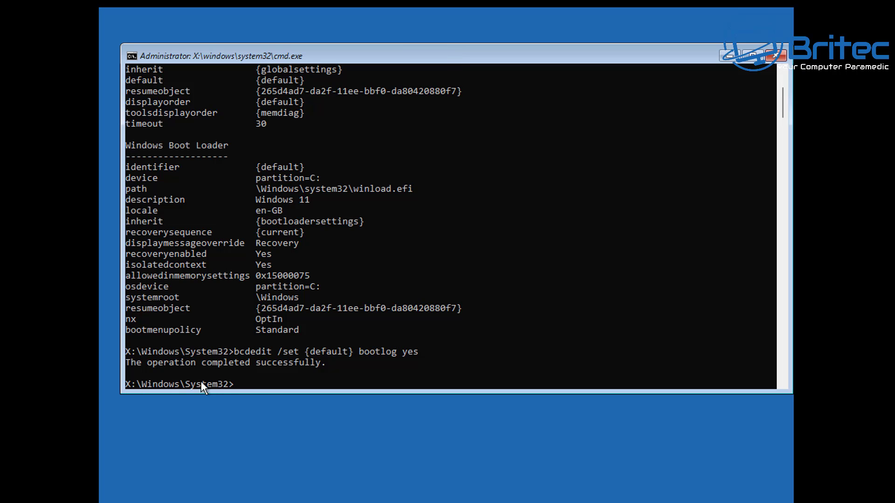
click(776, 60)
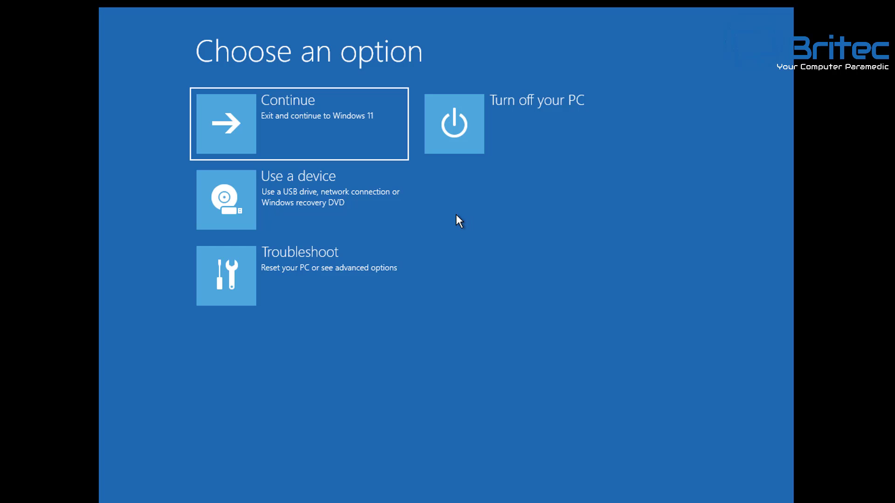
click(306, 152)
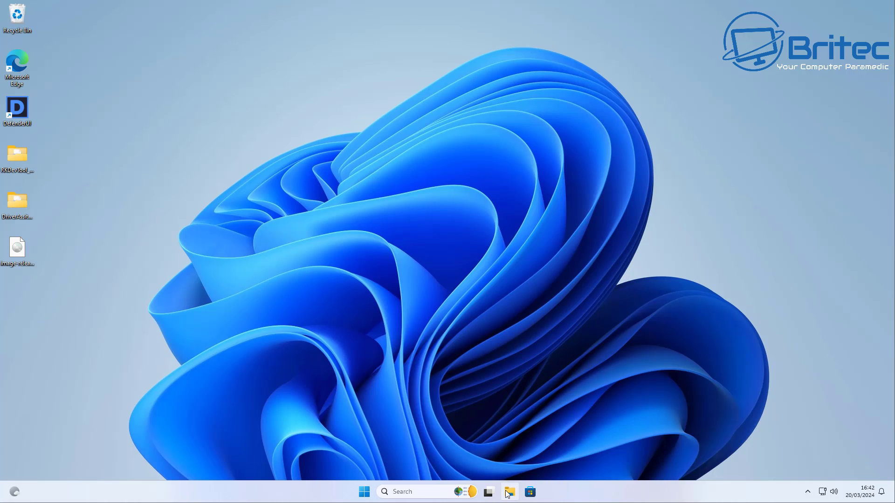
Browse in File Explorer to the Windows folder on Local Disk (C:) and open the newly updated ntbtlog text document.
click(509, 491)
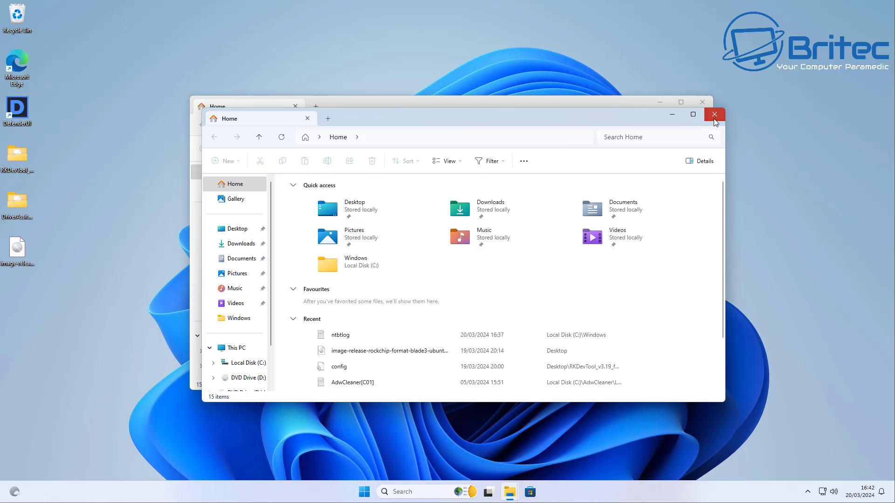
click(714, 117)
click(228, 336)
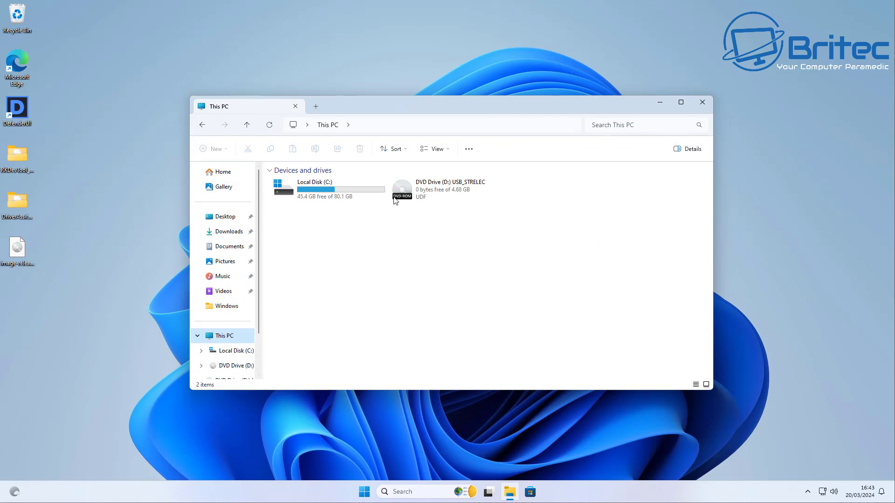
double_click(346, 194)
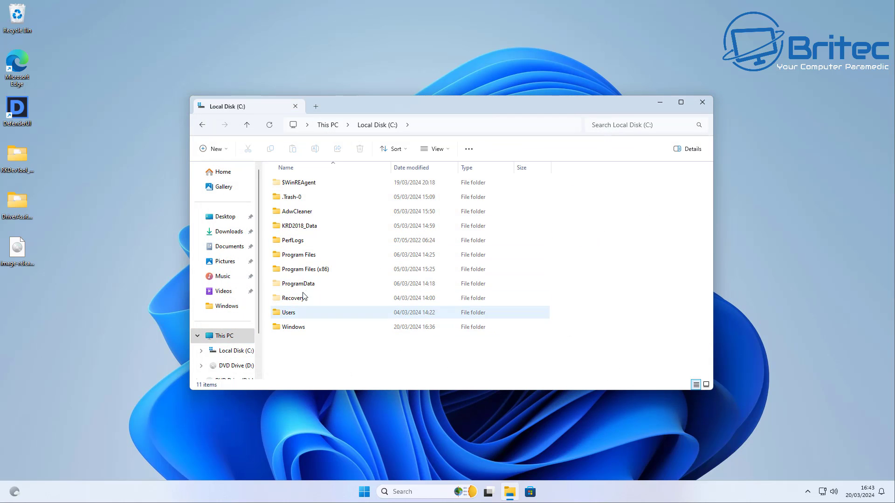
double_click(294, 327)
scroll(304, 310, down, 18)
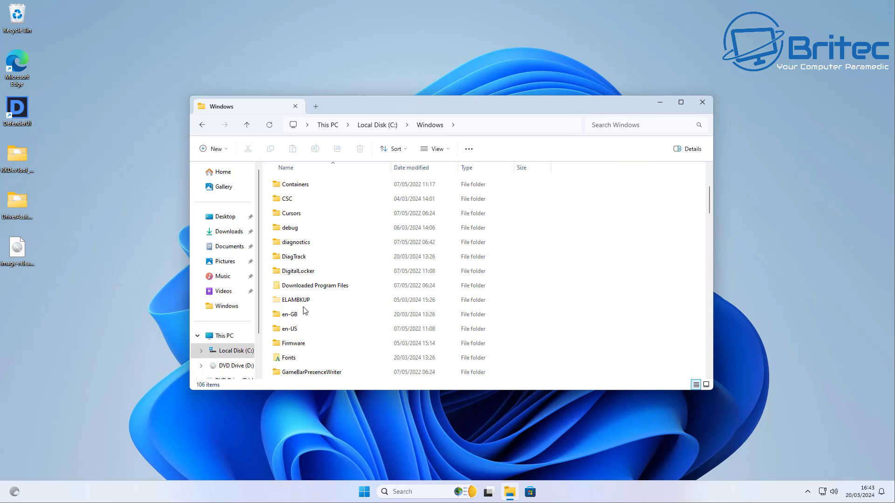
scroll(302, 315, down, 15)
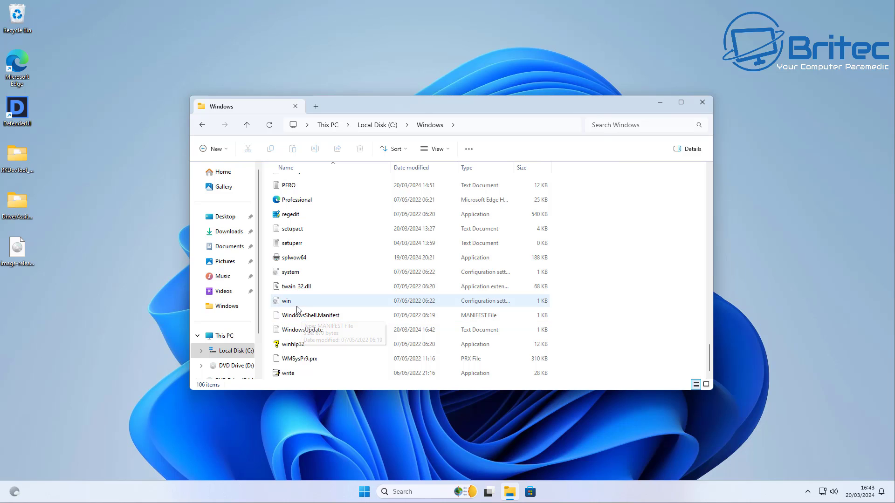
scroll(308, 310, up, 3)
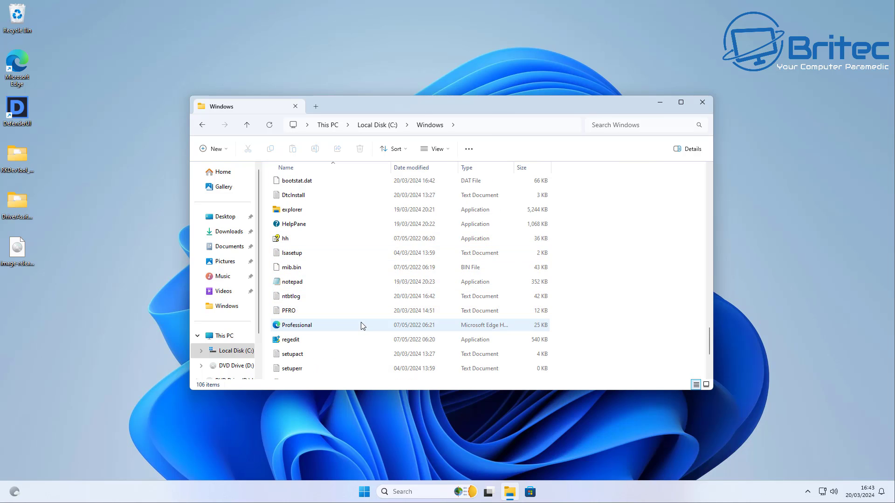
scroll(354, 321, up, 1)
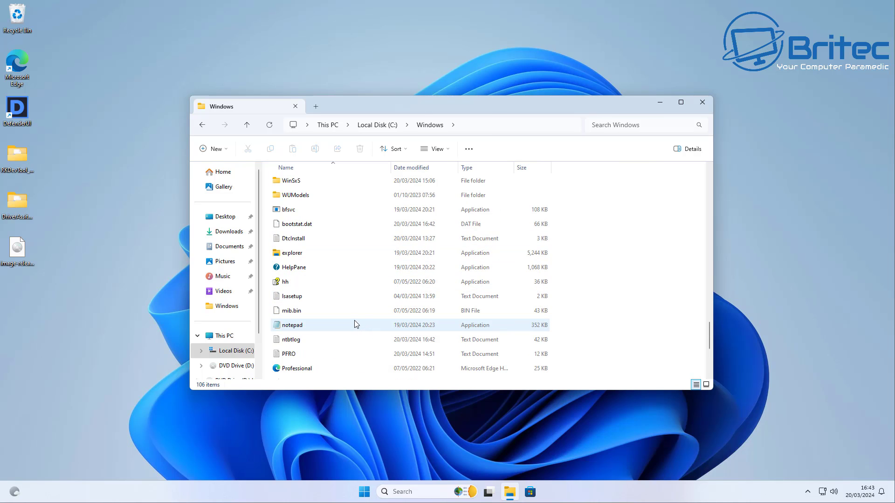
click(301, 344)
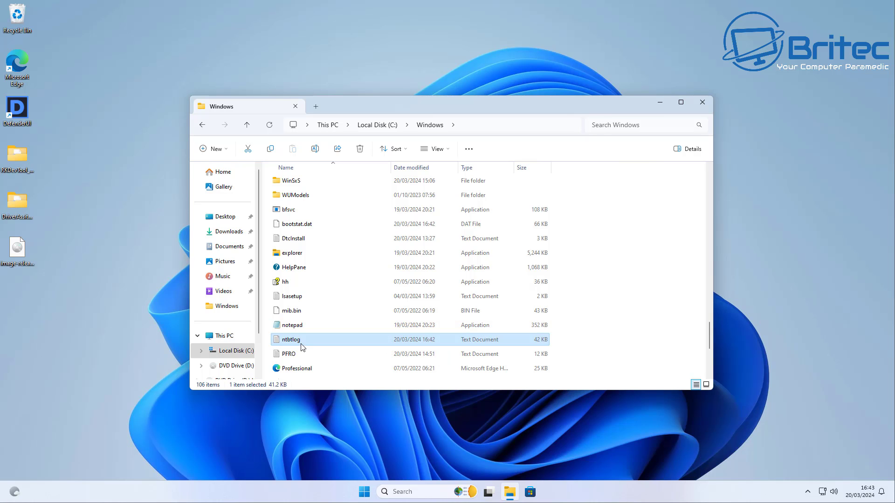
double_click(302, 345)
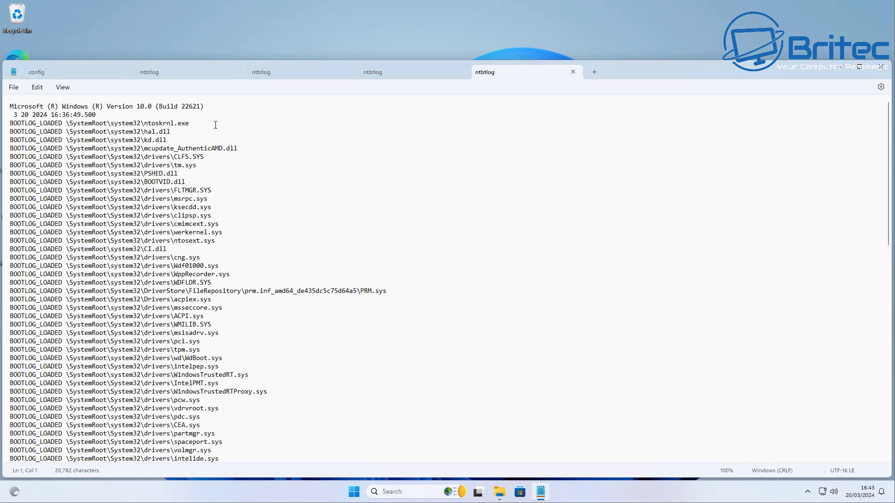
Highlight the date and time line at the start of the boot log, and close the log and folder windows.
drag(616, 68, 627, 43)
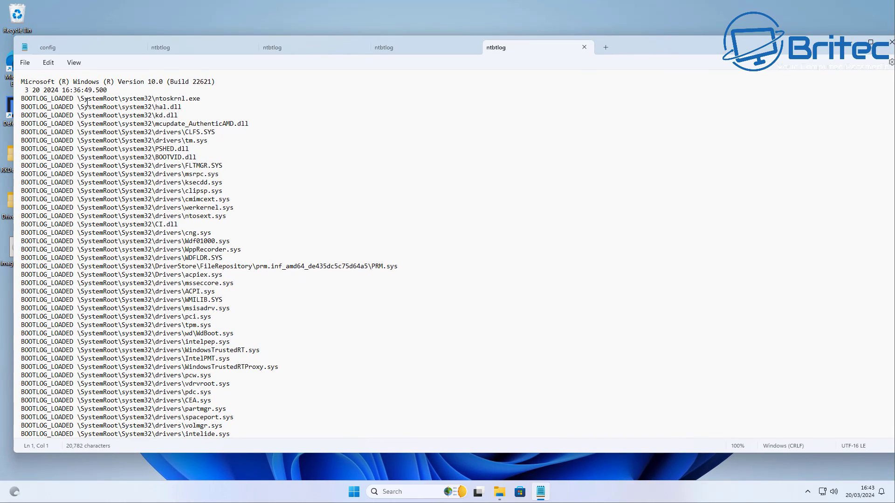
drag(107, 89, 26, 91)
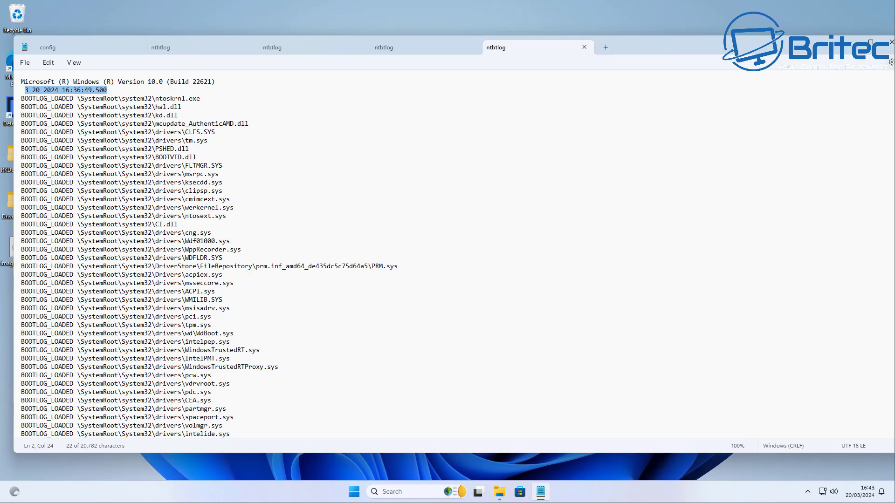
click(891, 42)
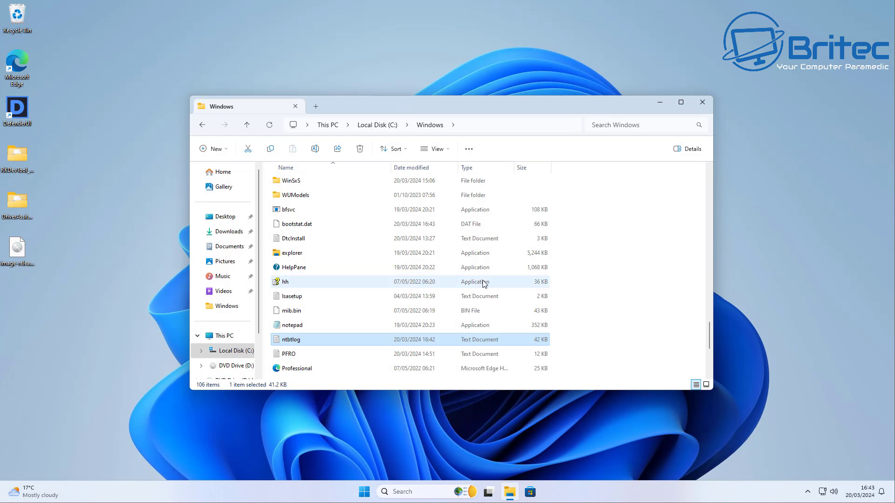
click(702, 102)
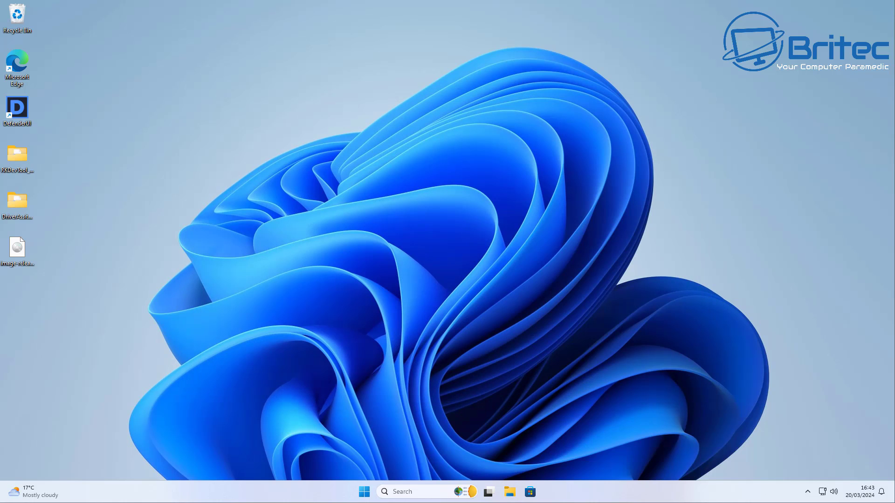
Run msconfig and show the boot options in System Configuration.
right_click(364, 493)
click(349, 435)
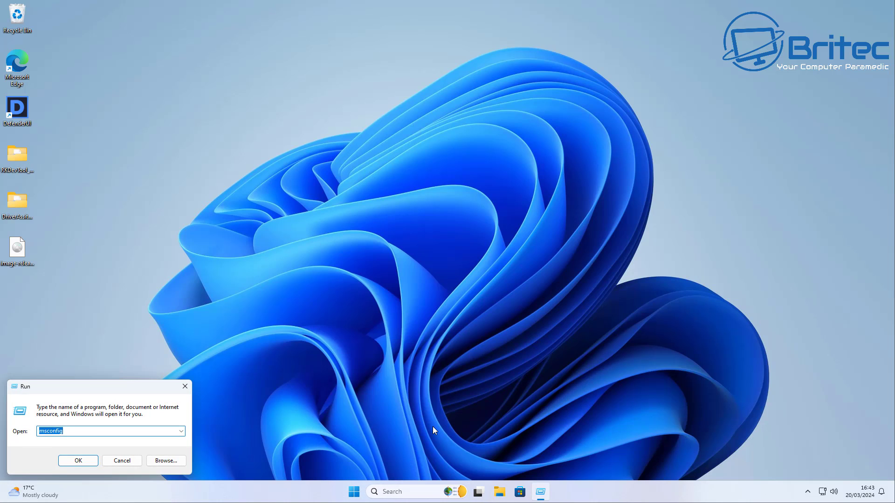
key(Return)
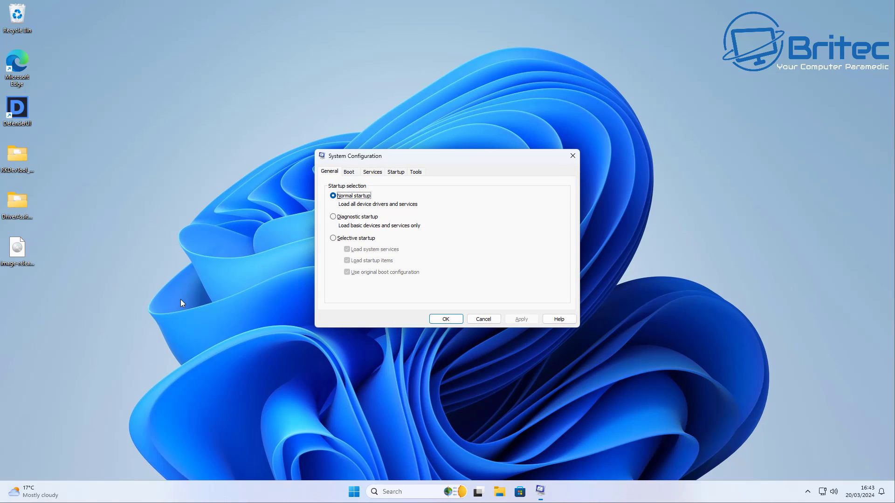
click(351, 174)
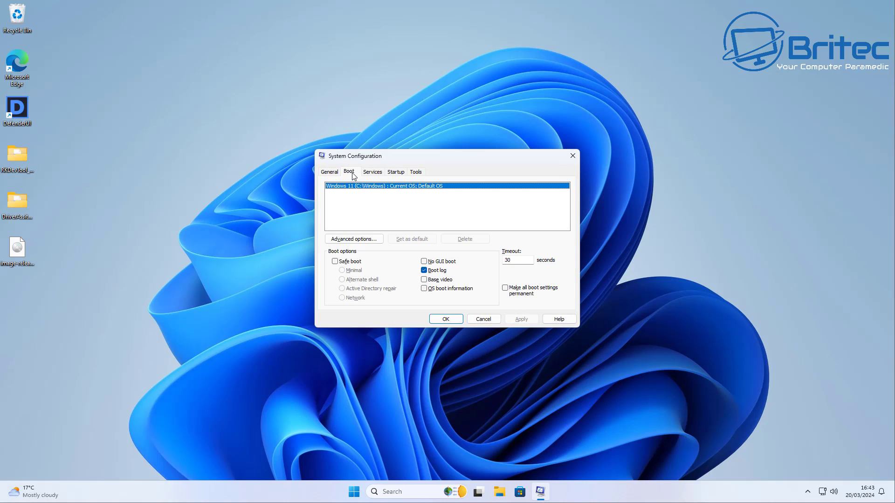
Toggle the Boot log option, accept the boot settings, and exit System Configuration without restarting.
click(425, 271)
click(424, 270)
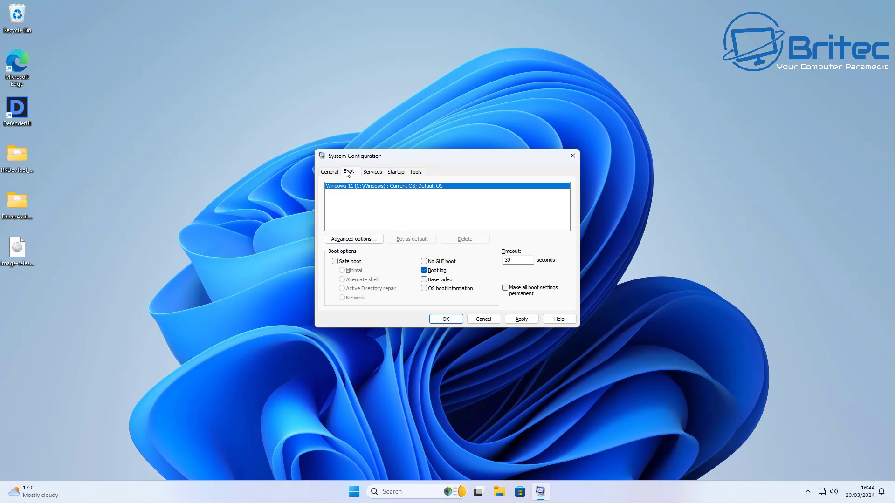
key(space)
click(444, 320)
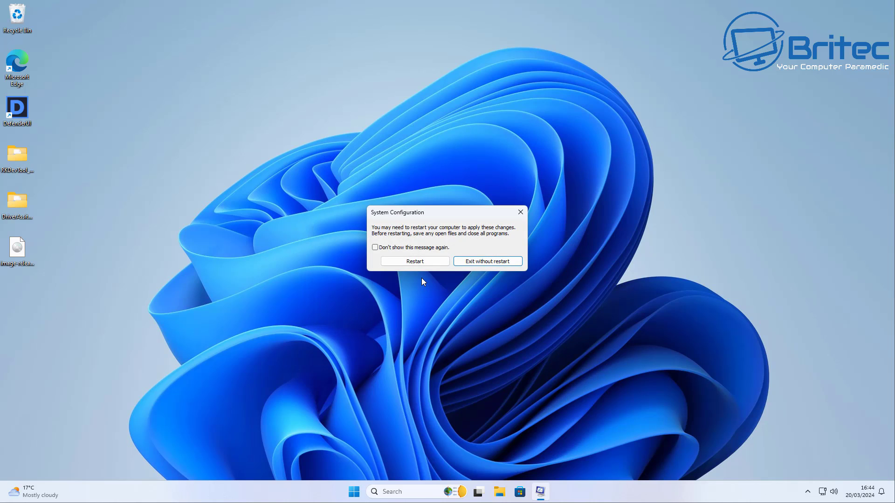
click(506, 261)
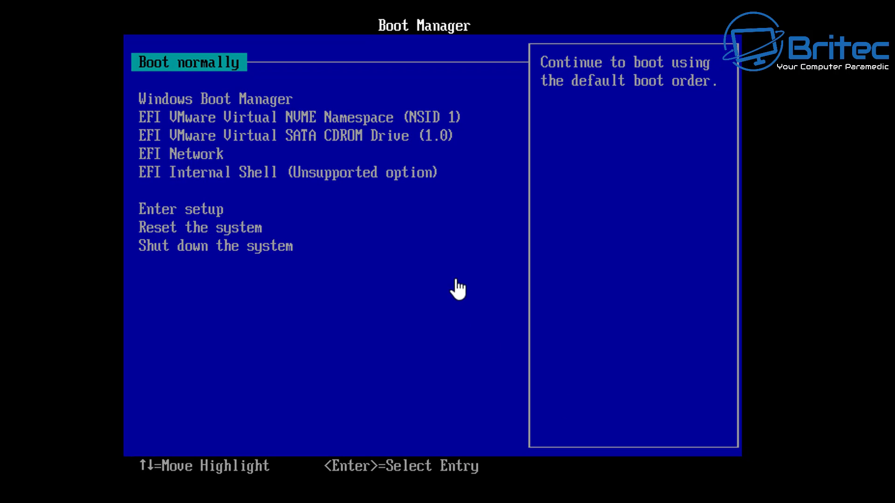
Boot the machine from the EFI VMware Virtual SATA CDROM Drive and start WinPE 11 Sergei Strelec (x64).
key(Down)
key(Down)
key(Return)
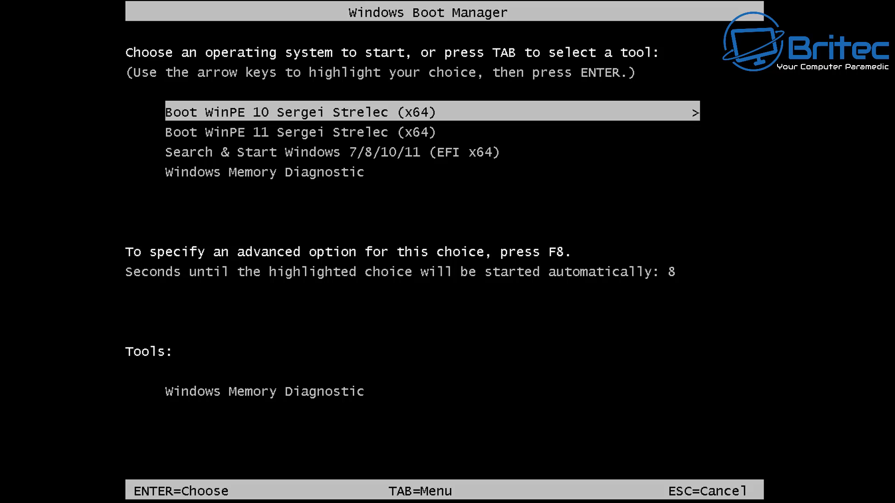
key(Down)
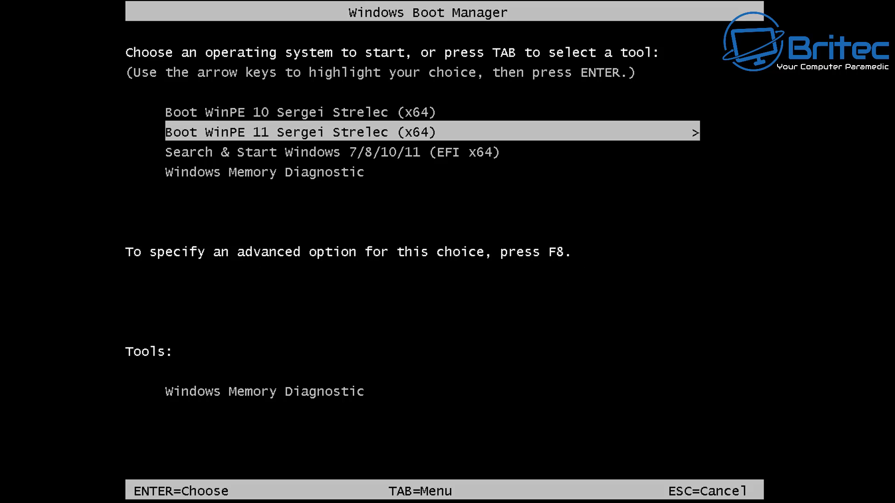
key(Return)
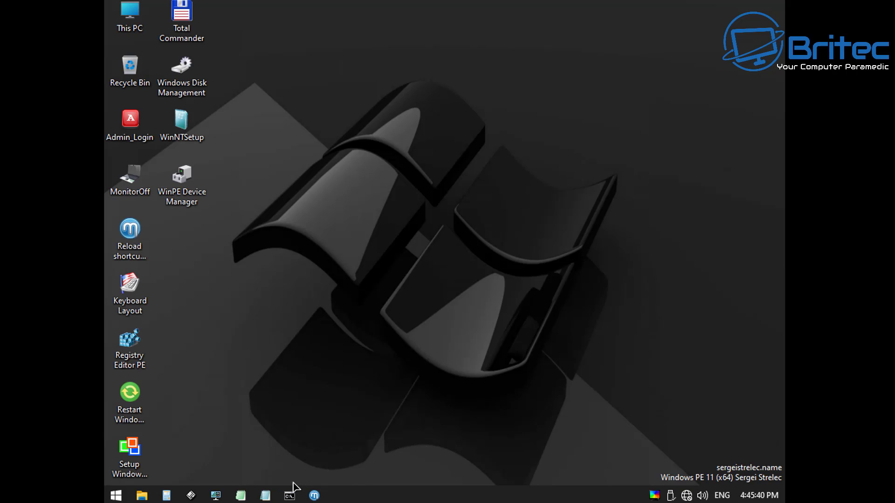
Open the ntbtlog.txt boot log from the Windows folder on the C: local disk.
double_click(131, 17)
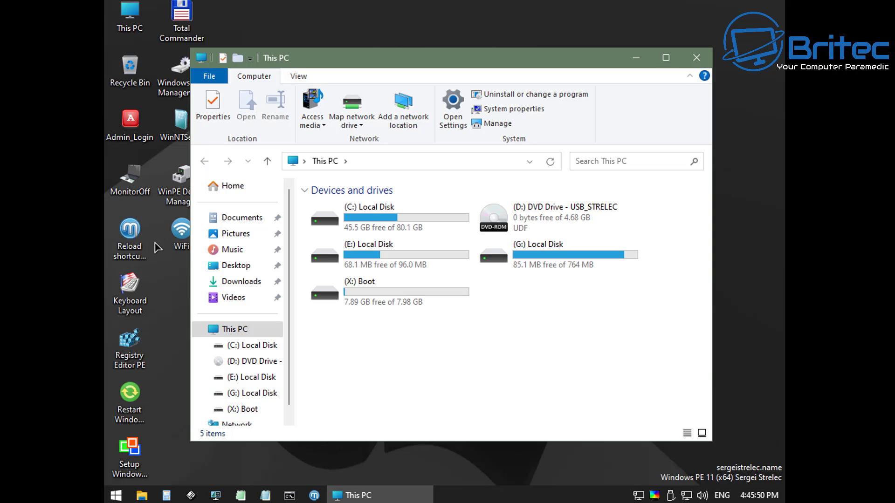
click(369, 223)
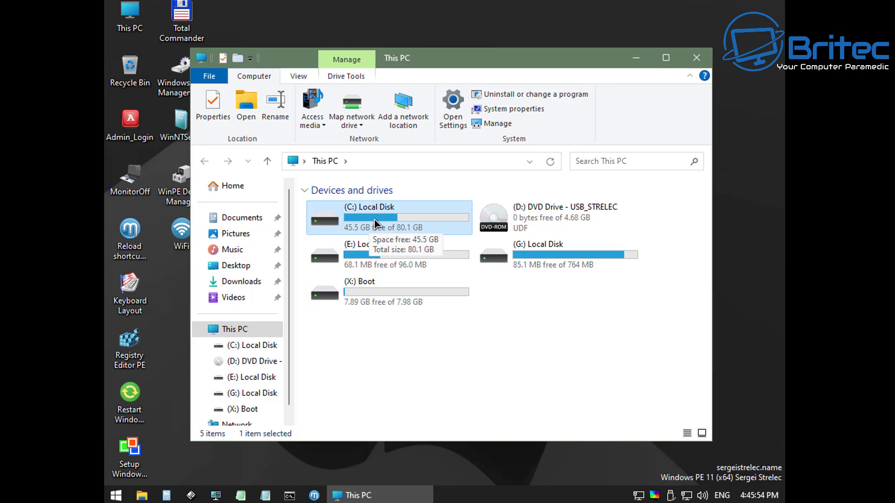
double_click(374, 223)
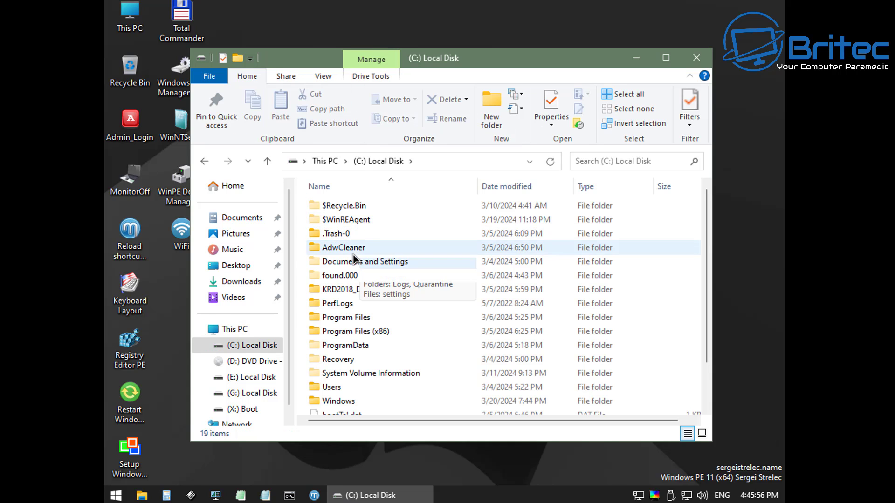
scroll(351, 253, down, 2)
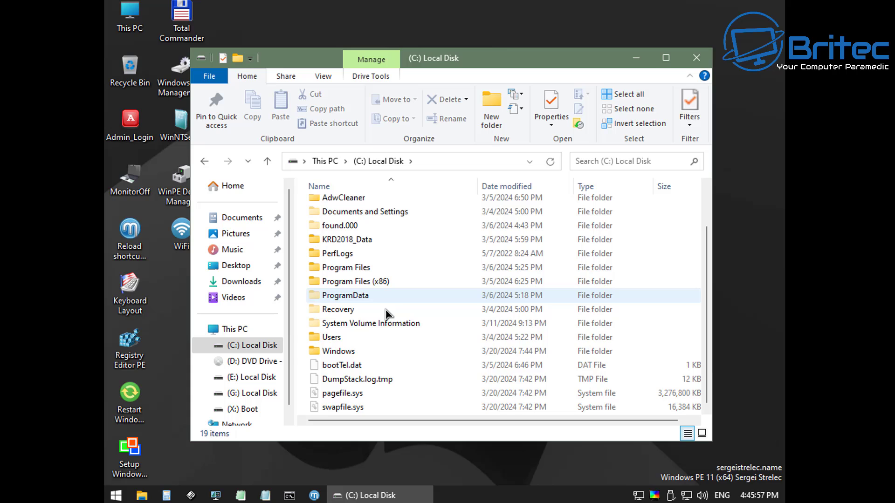
double_click(369, 352)
drag(707, 216, 723, 386)
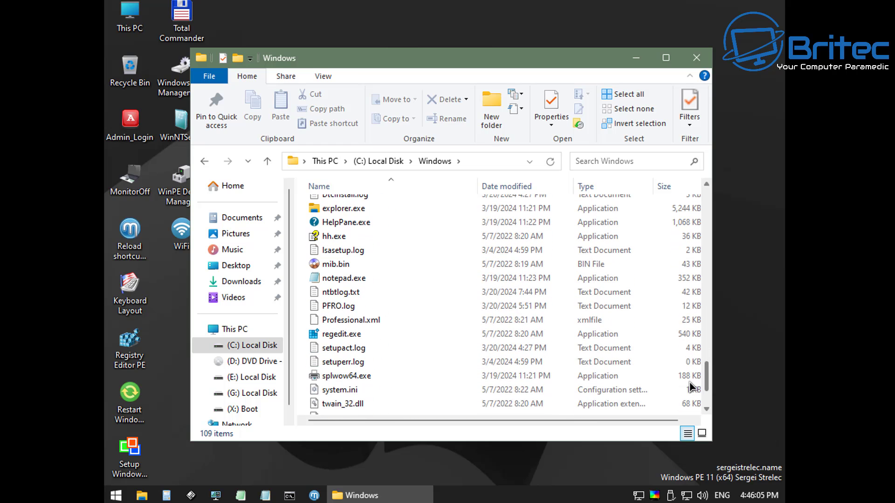
click(353, 294)
double_click(357, 299)
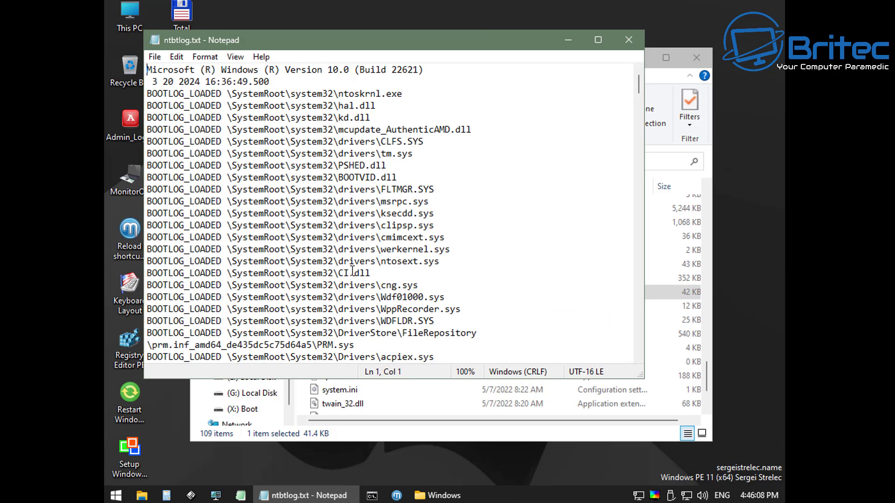
Reposition the boot log window to view it, and close both the log and the Windows folder window.
drag(367, 40, 423, 72)
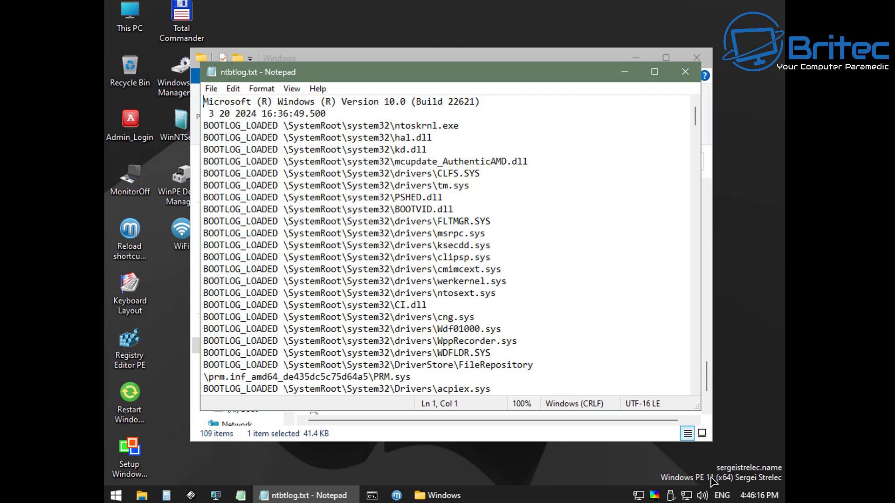
click(686, 72)
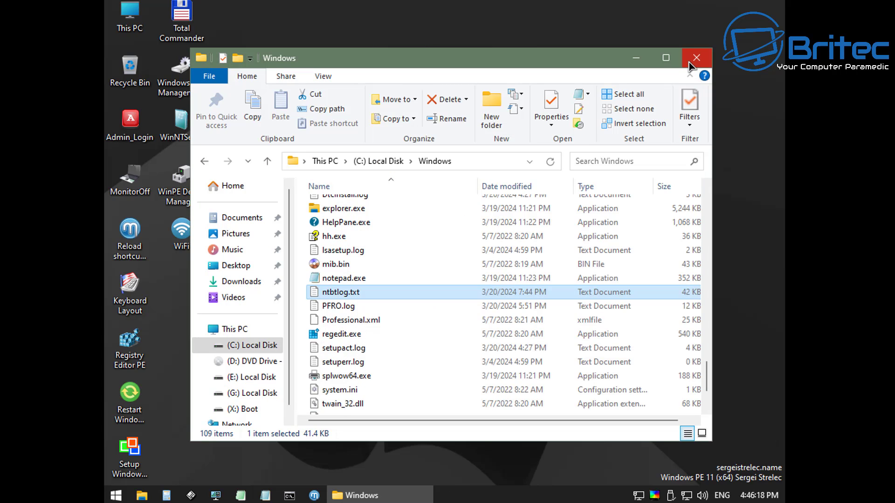
click(696, 57)
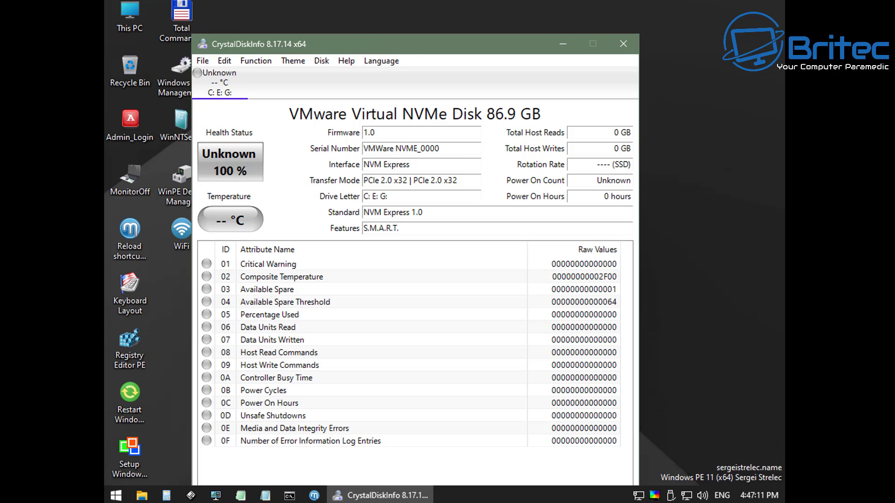
Check the VMware Virtual NVMe Disk's health details in CrystalDiskInfo and close the program.
drag(376, 52, 415, 48)
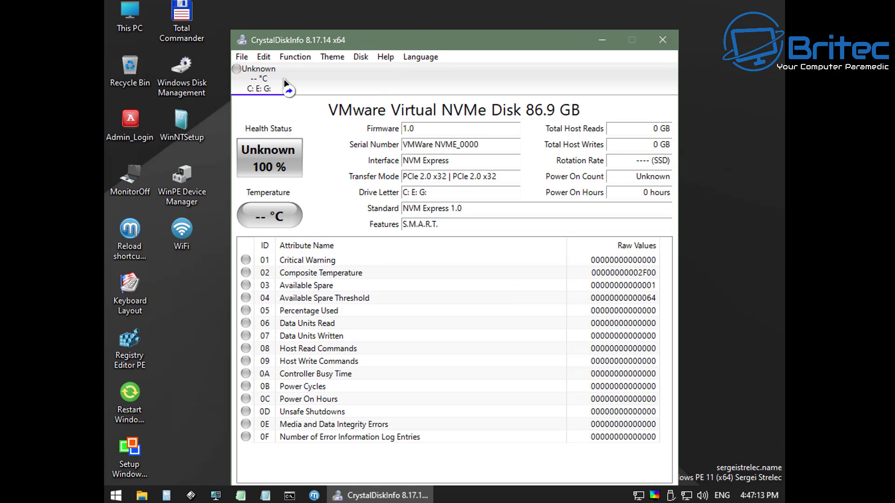
mouse_move(258, 88)
click(665, 43)
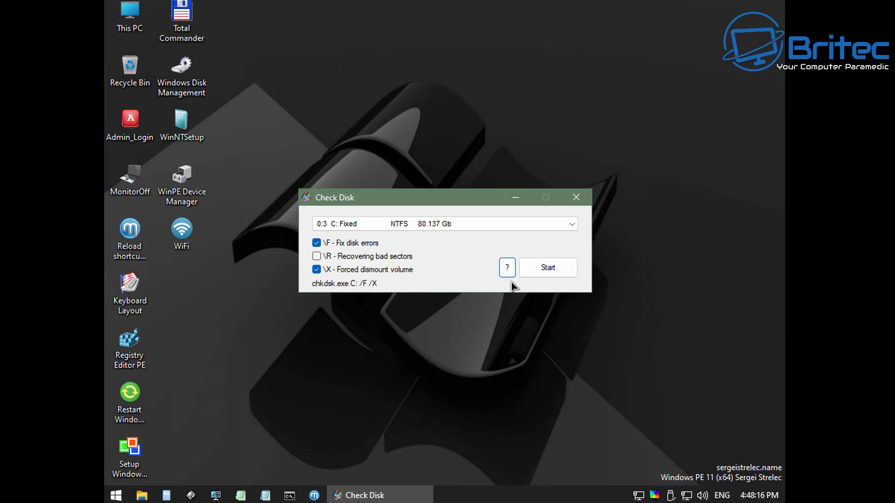
Run Check Disk on drive C: with the /F and /X options, review its output, and close both Check Disk windows.
click(561, 272)
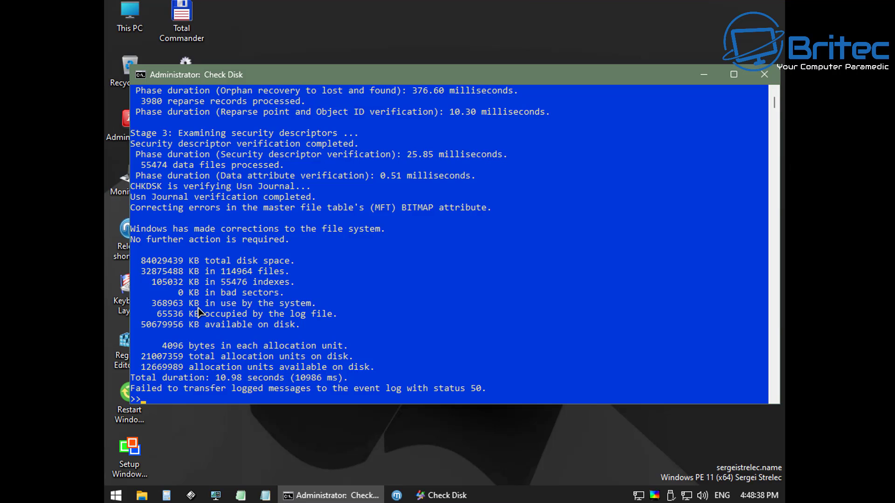
scroll(208, 316, up, 3)
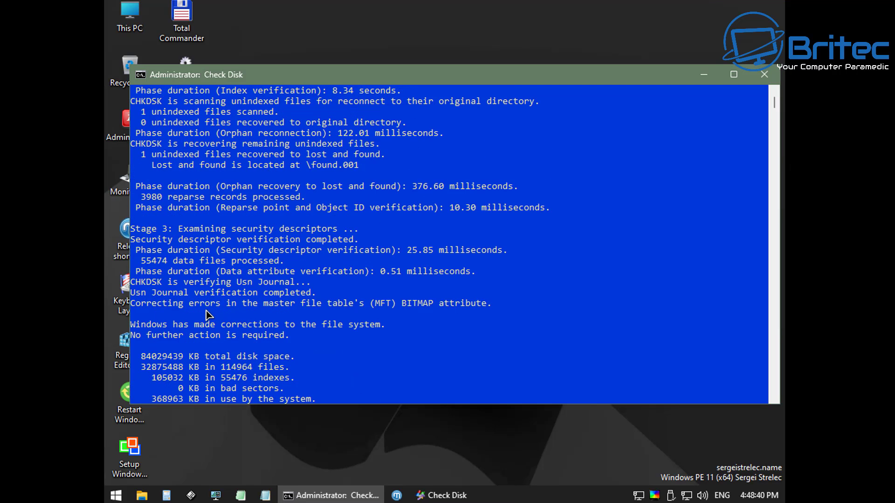
scroll(208, 315, up, 5)
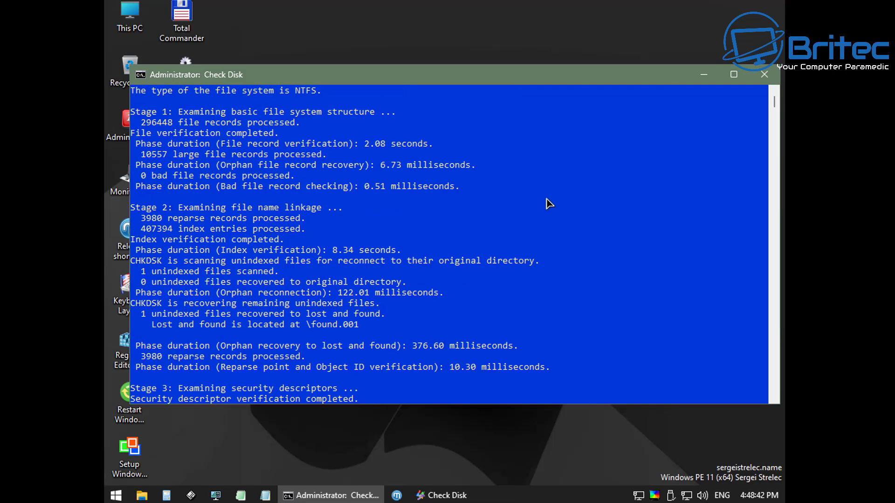
click(763, 76)
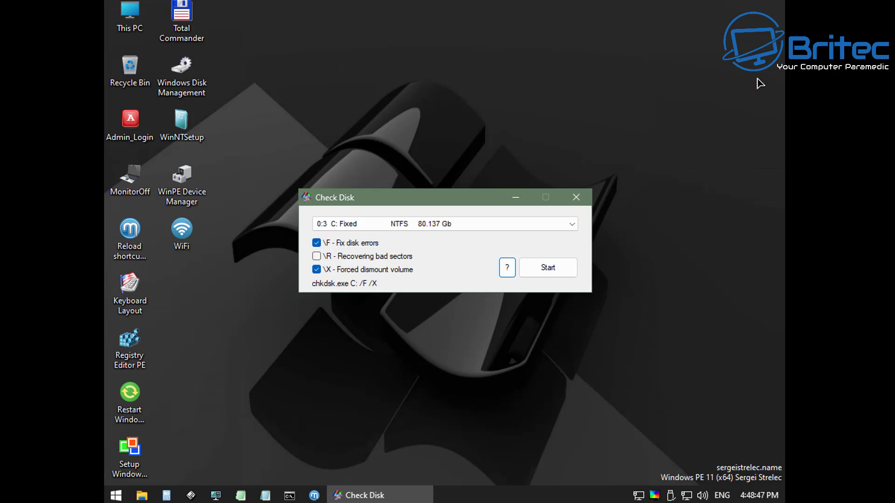
click(576, 198)
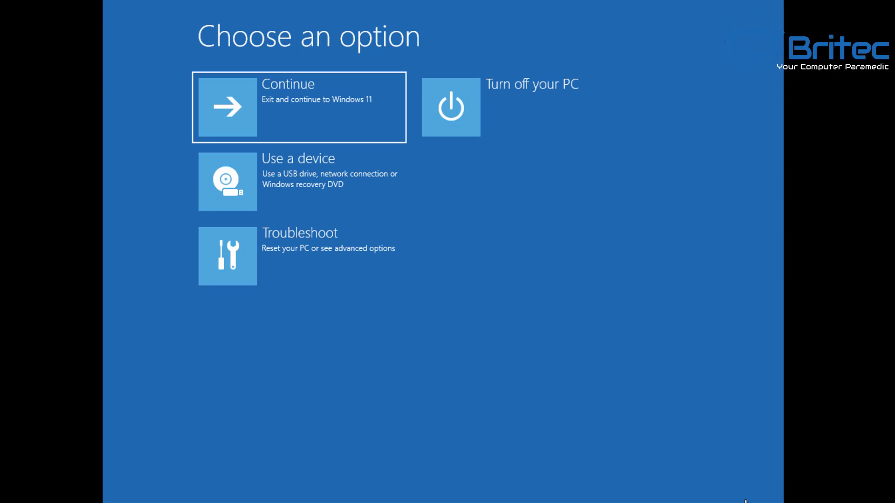
Go to the Advanced options of the Troubleshoot section in the Windows recovery environment.
key(Down)
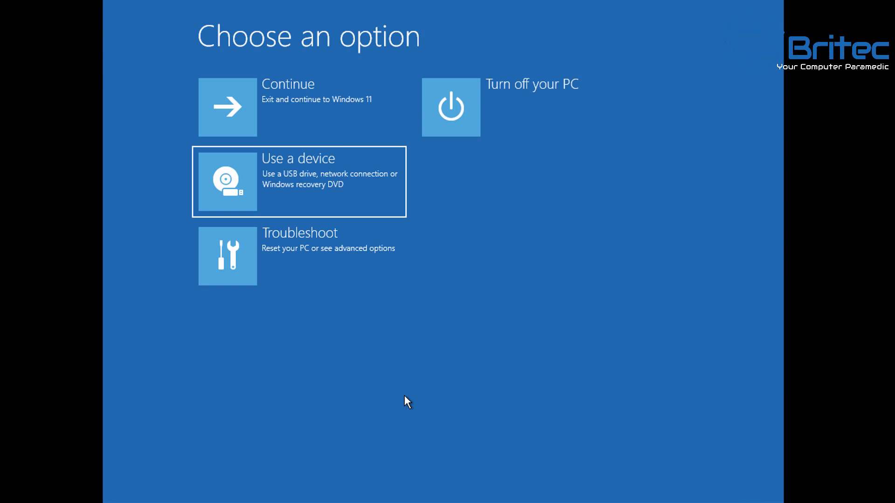
click(309, 264)
key(Down)
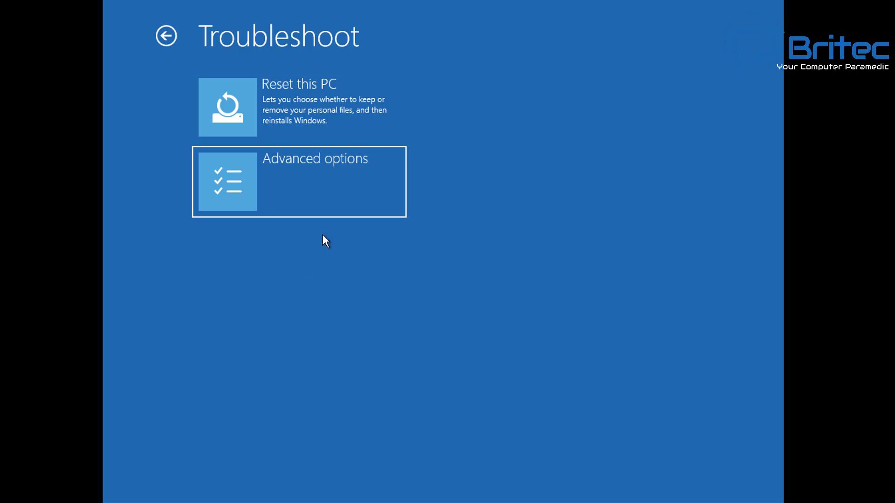
key(Up)
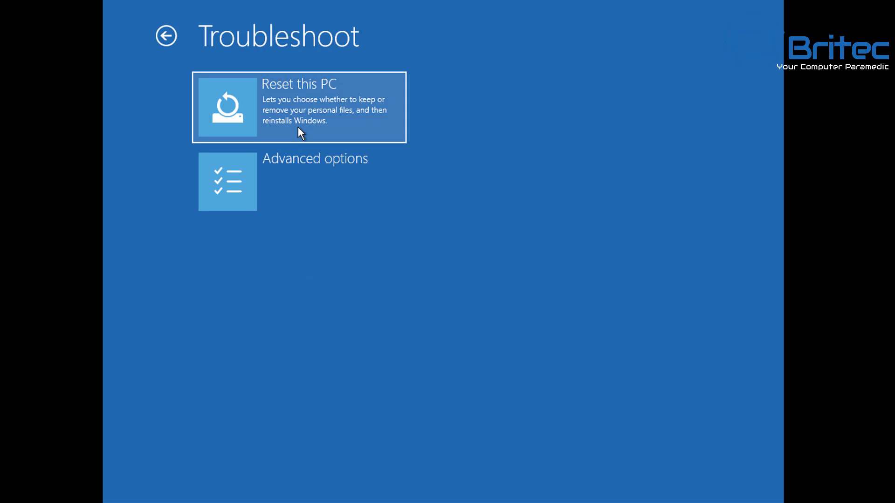
click(297, 189)
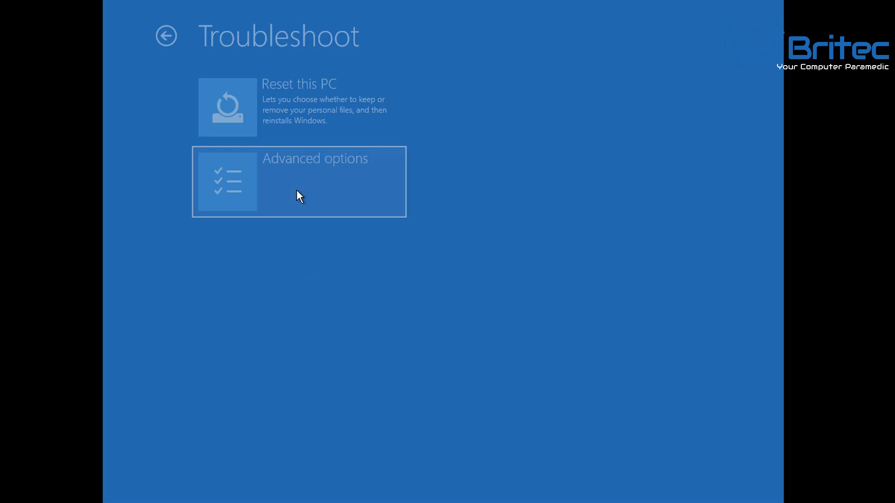
Look over the advanced recovery options, including Start-up Settings, System Restore, Command Prompt, Start-up Repair and Uninstall Updates.
key(Down)
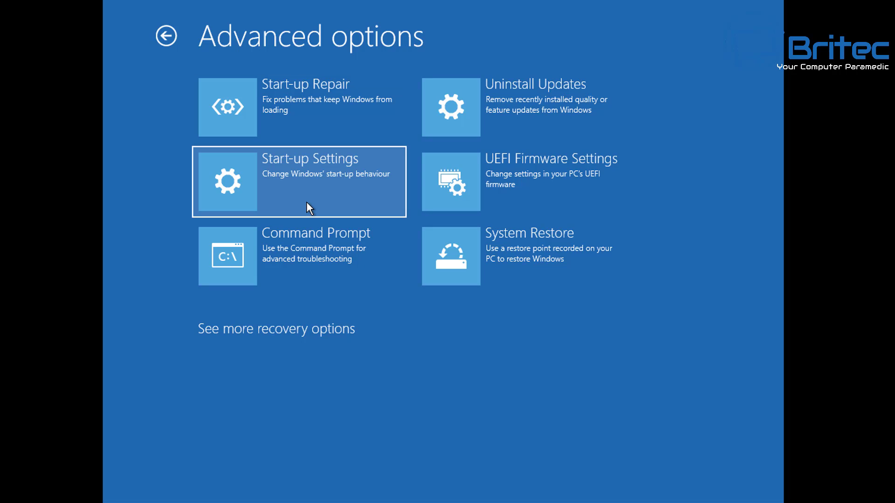
key(Down)
key(Right)
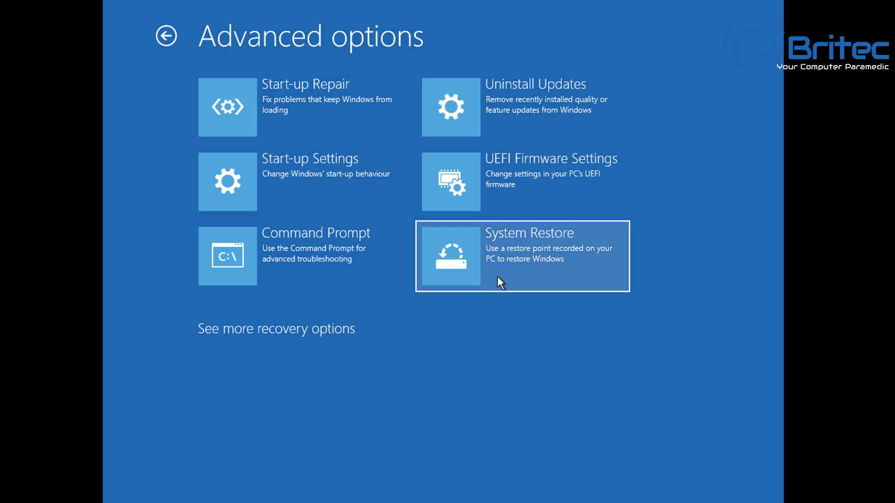
key(Left)
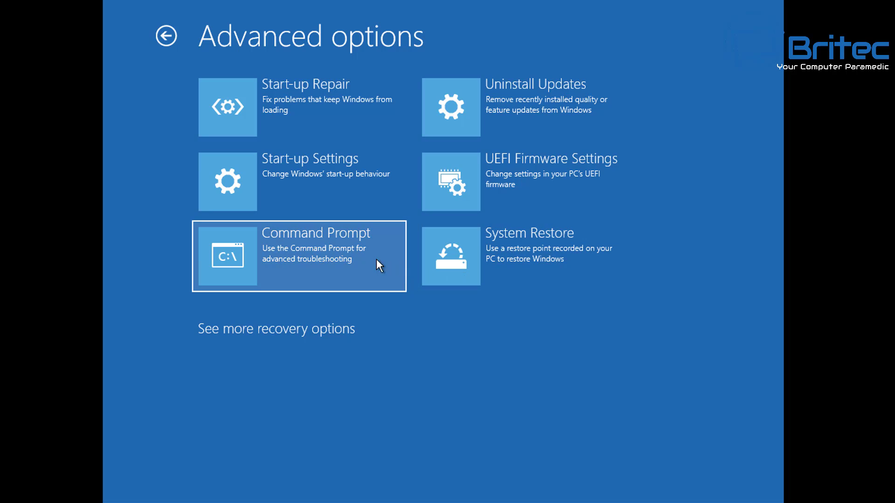
key(Up)
key(Up)
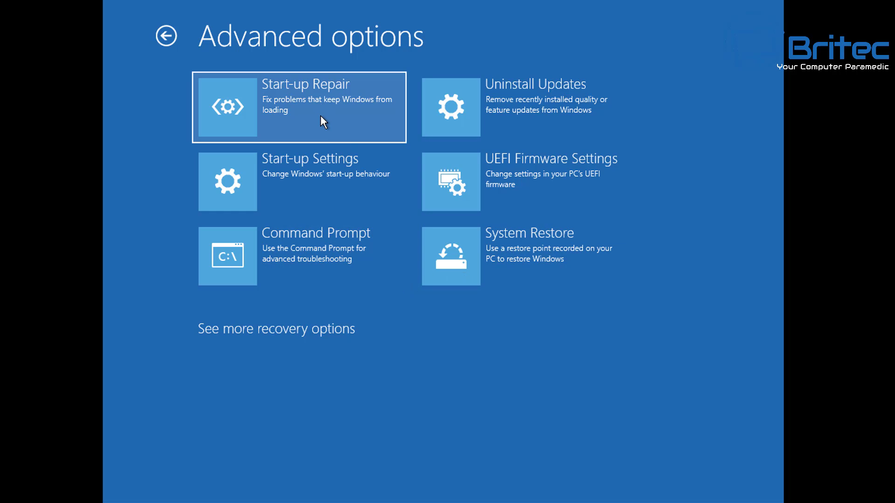
key(Right)
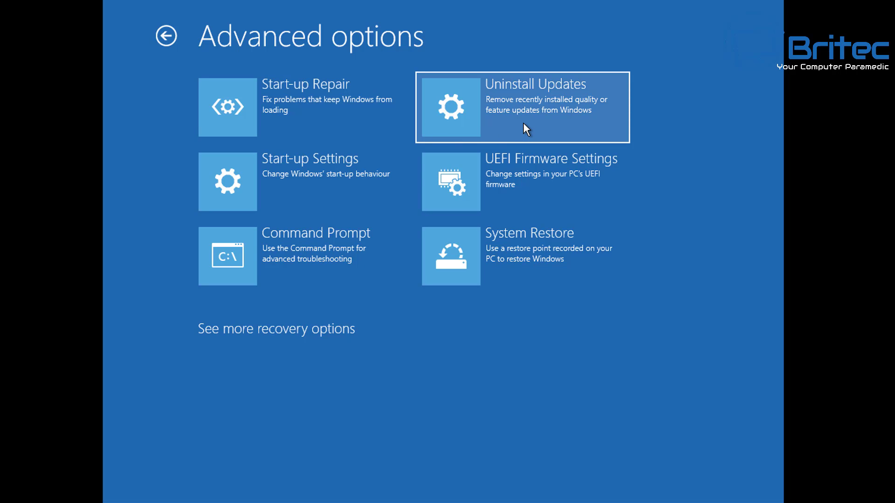
key(Left)
Open the recovery Command Prompt and run sfc /scannow to check and repair the system files.
click(354, 224)
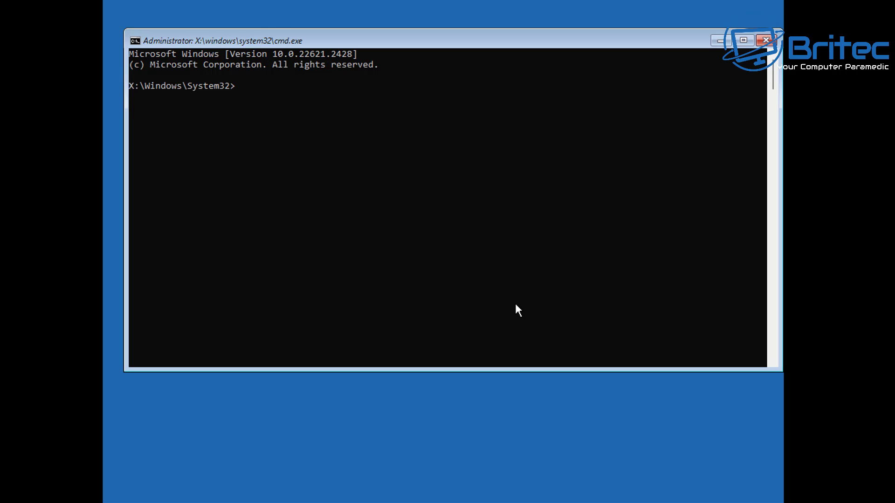
text(sfc )
text(/scann)
text(ow)
key(Return)
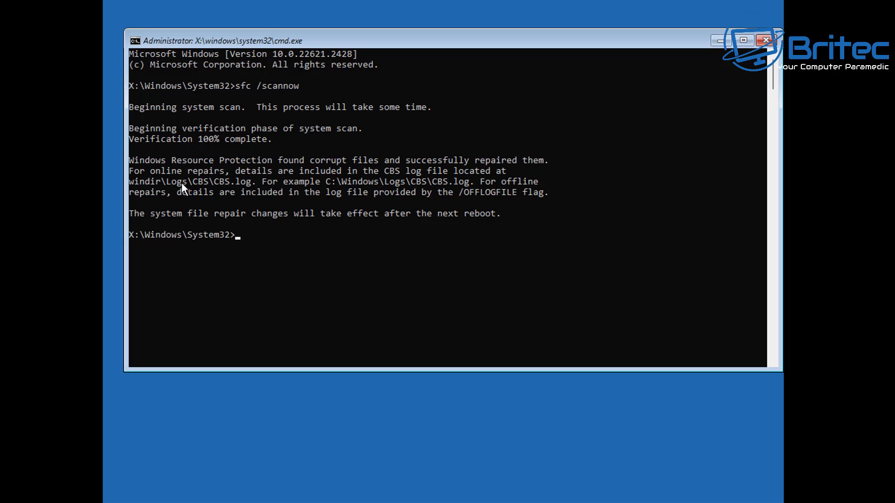
Close the Command Prompt and exit the recovery environment to continue to Windows 11.
click(770, 46)
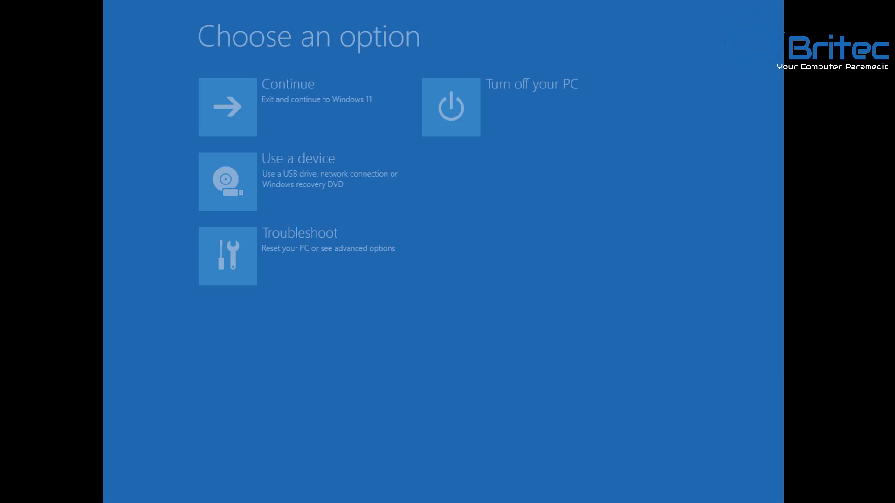
click(350, 120)
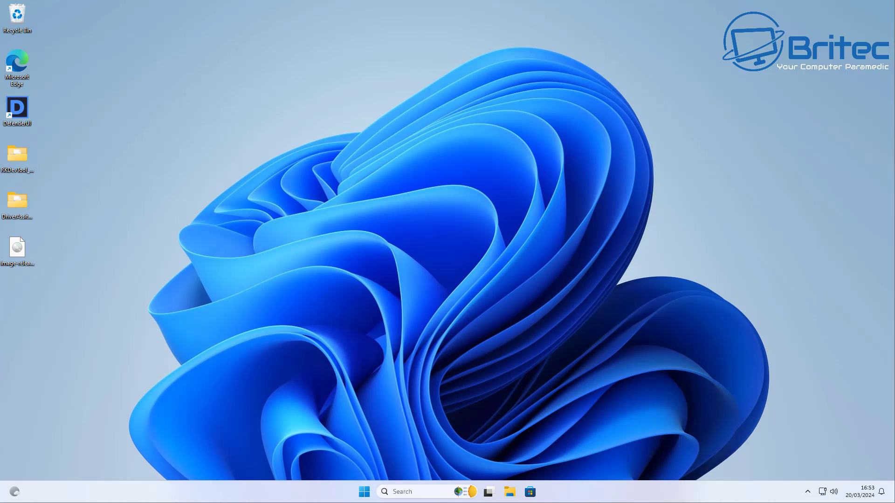